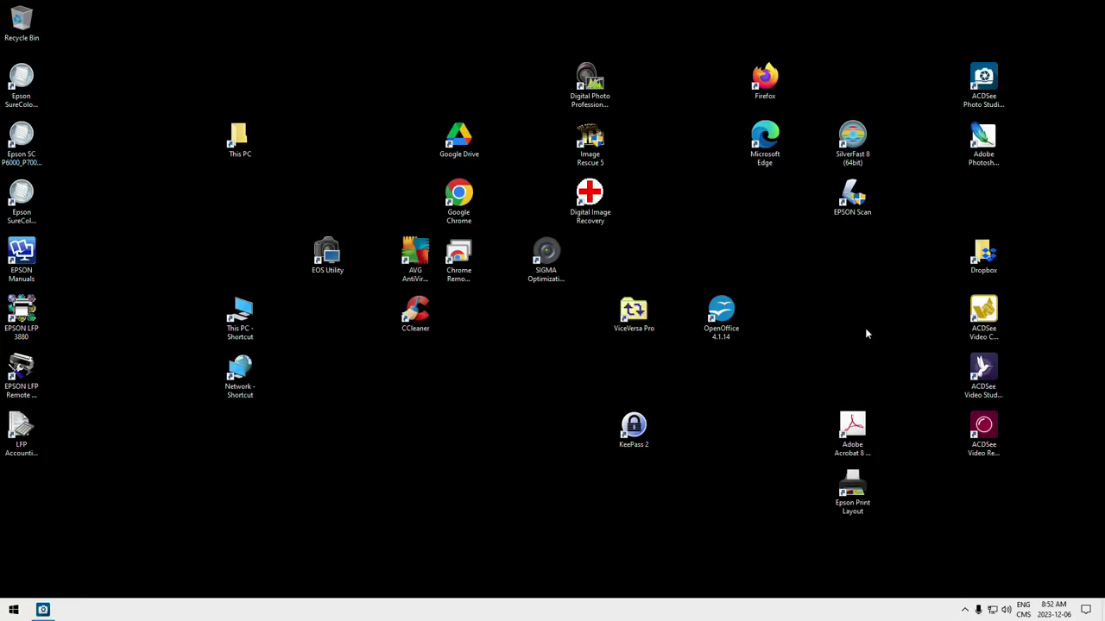
Launch EPSON Scan and open the Settings Name dropdown in Professional Mode
double_click(844, 203)
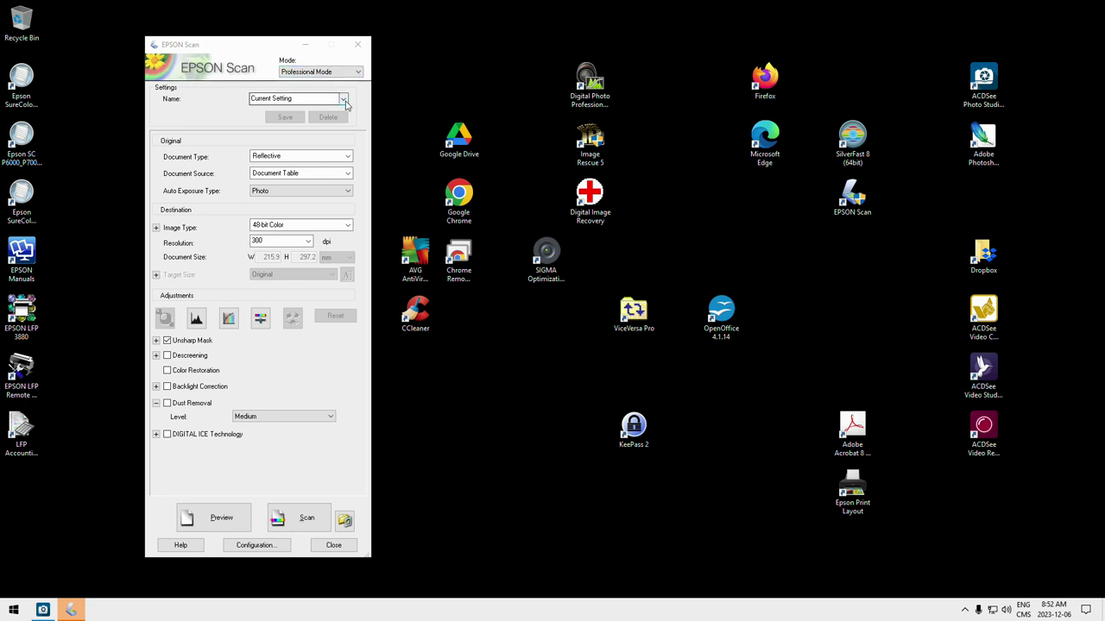
click(343, 101)
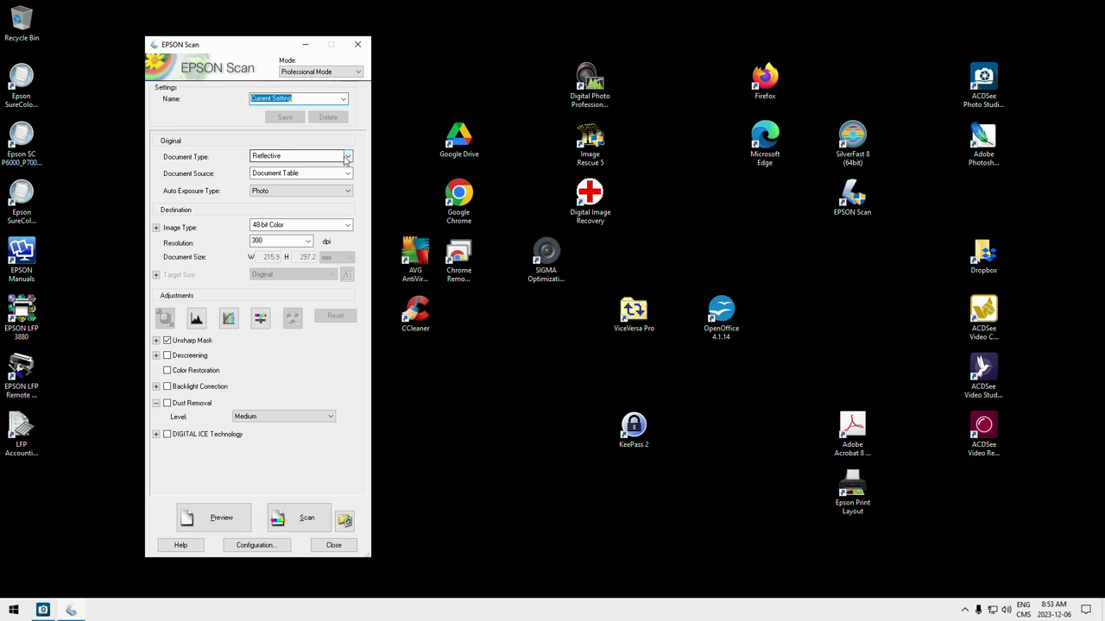
Set Document Type to Film and Film Type to Color Negative Film, keeping 48-bit Color
click(346, 157)
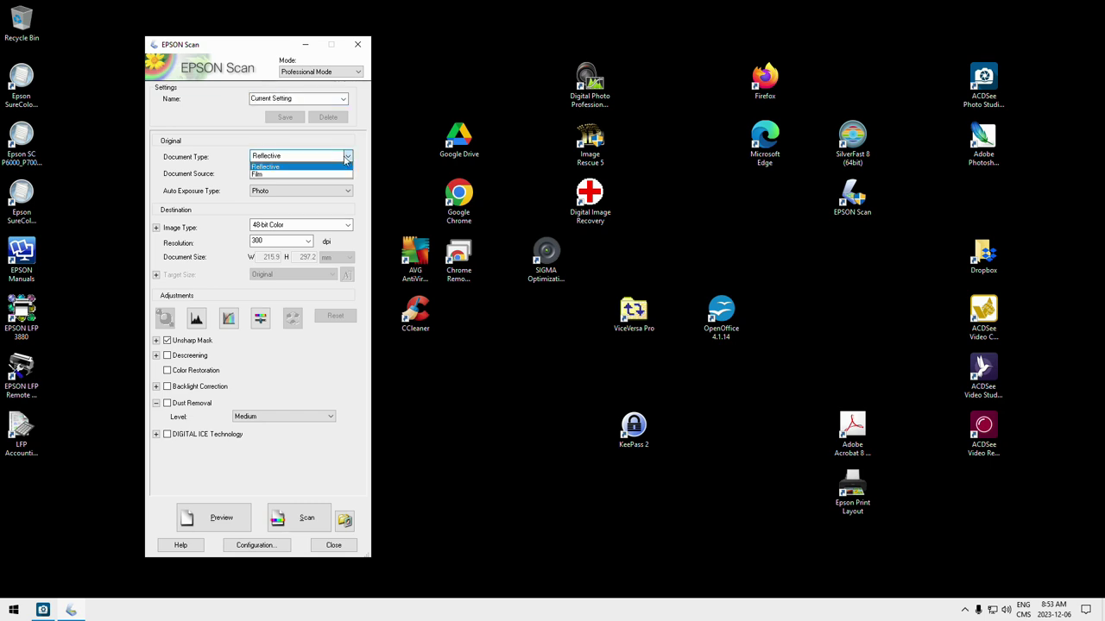
click(292, 174)
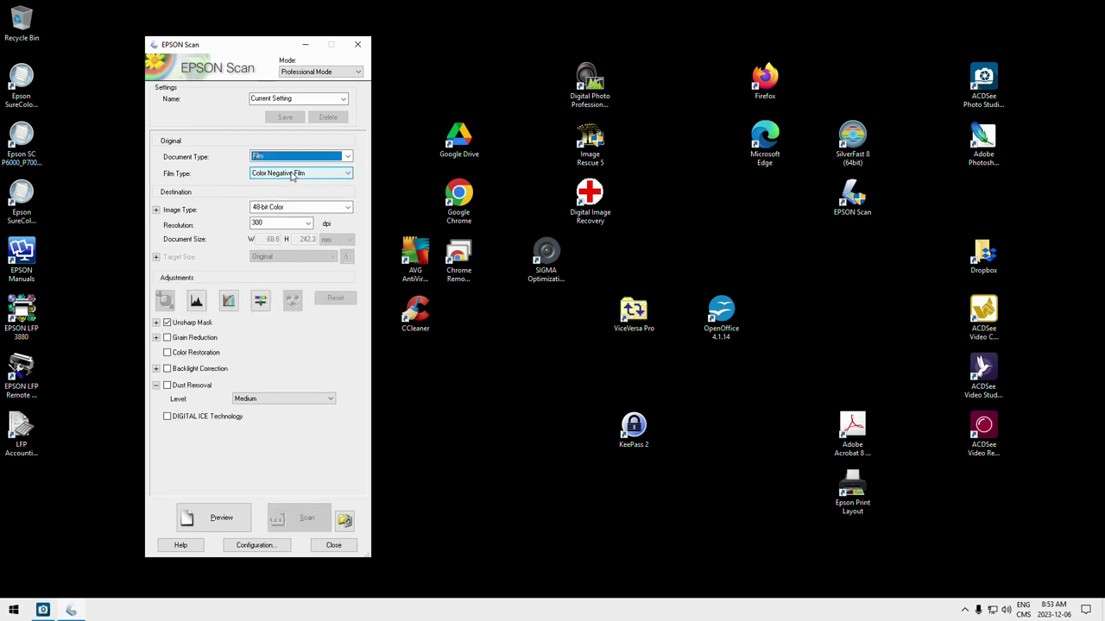
click(345, 174)
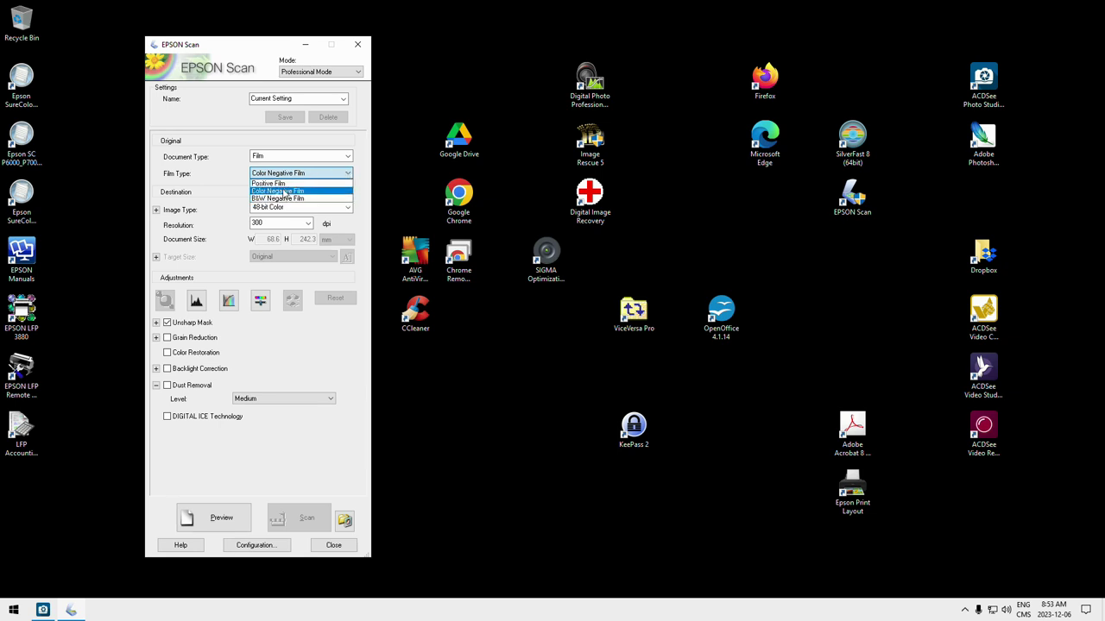
click(283, 191)
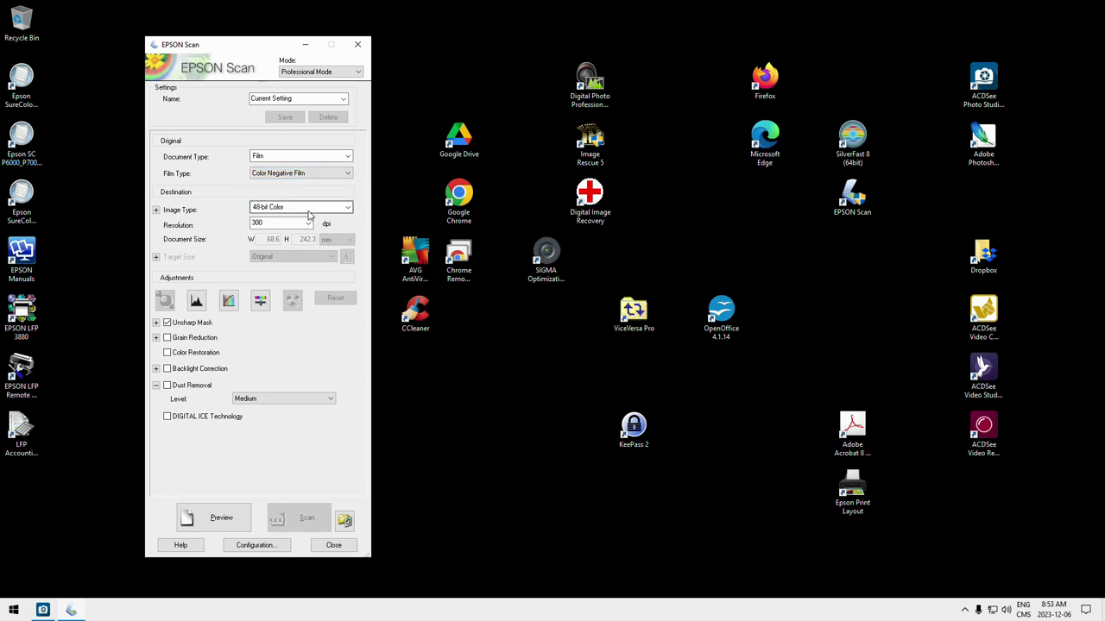
click(347, 209)
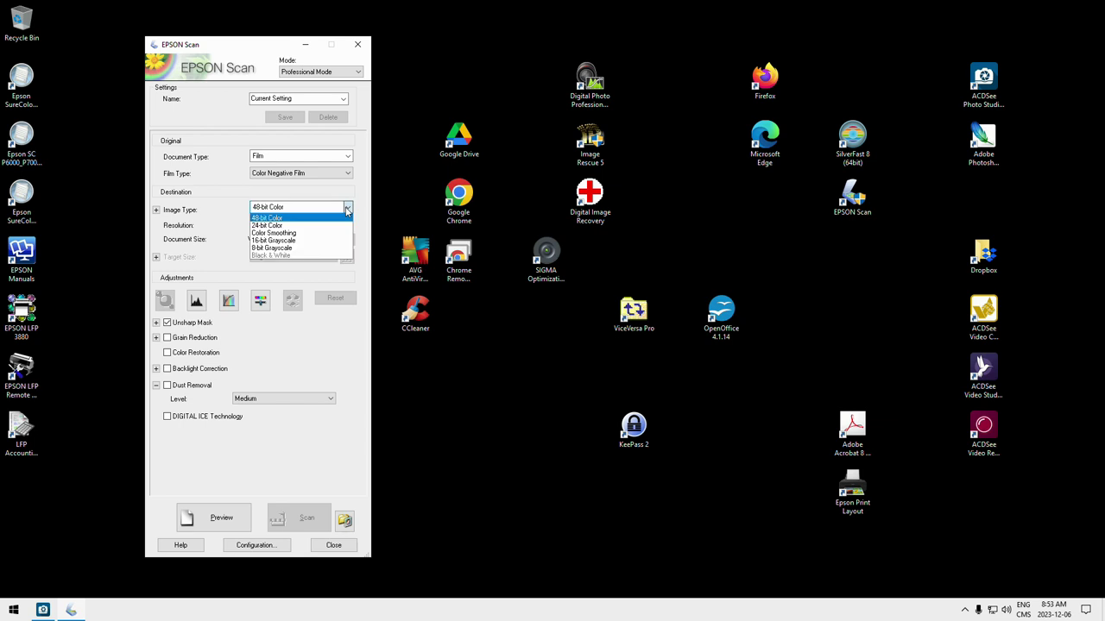
click(286, 221)
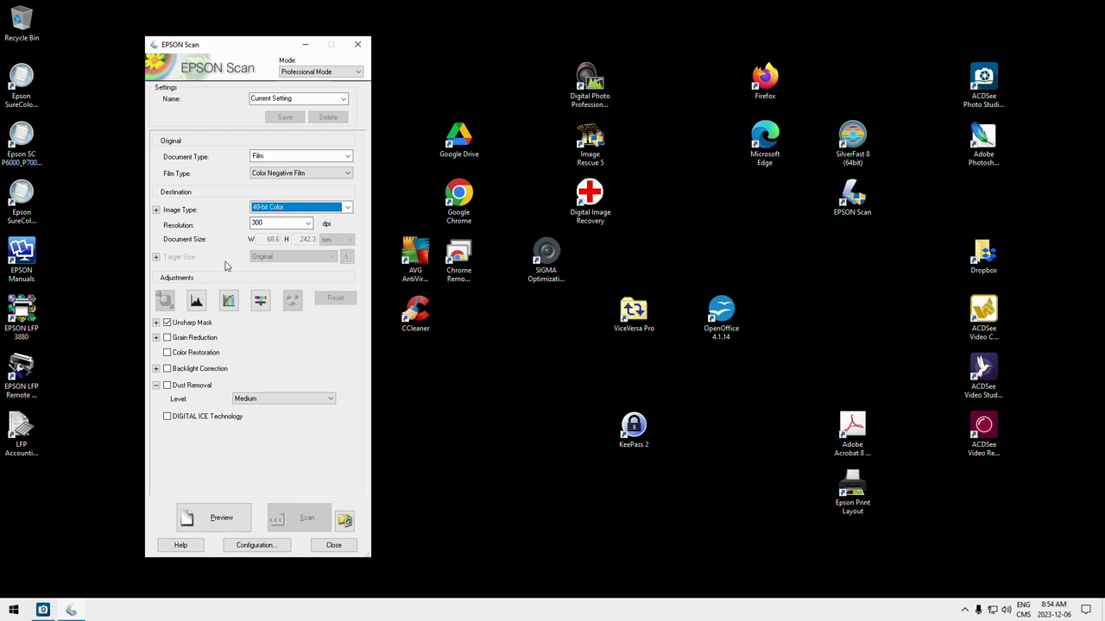
Start a film preview and dismiss the remove-document-mat error
click(218, 514)
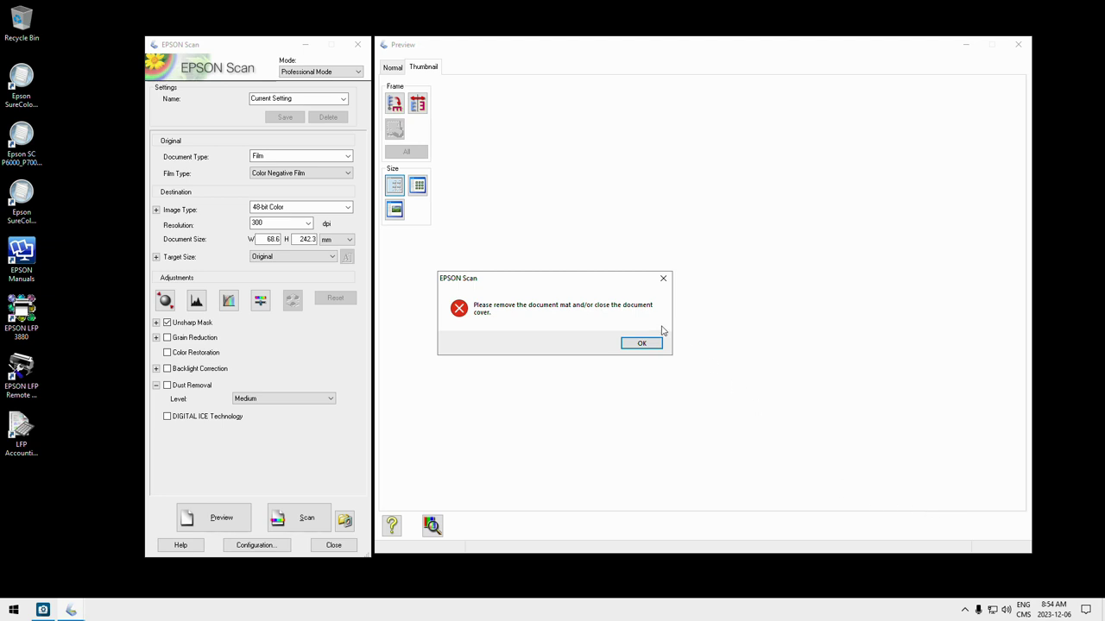
click(639, 344)
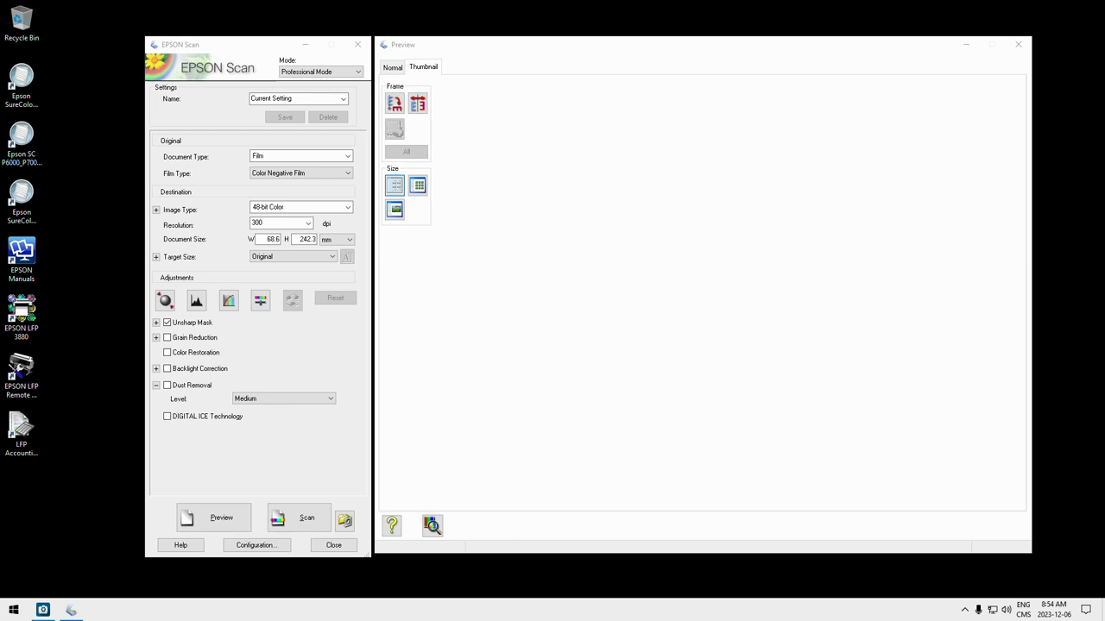
Rerun the preview (Alt+P) to load four grain-elevator frame thumbnails
key(alt+p)
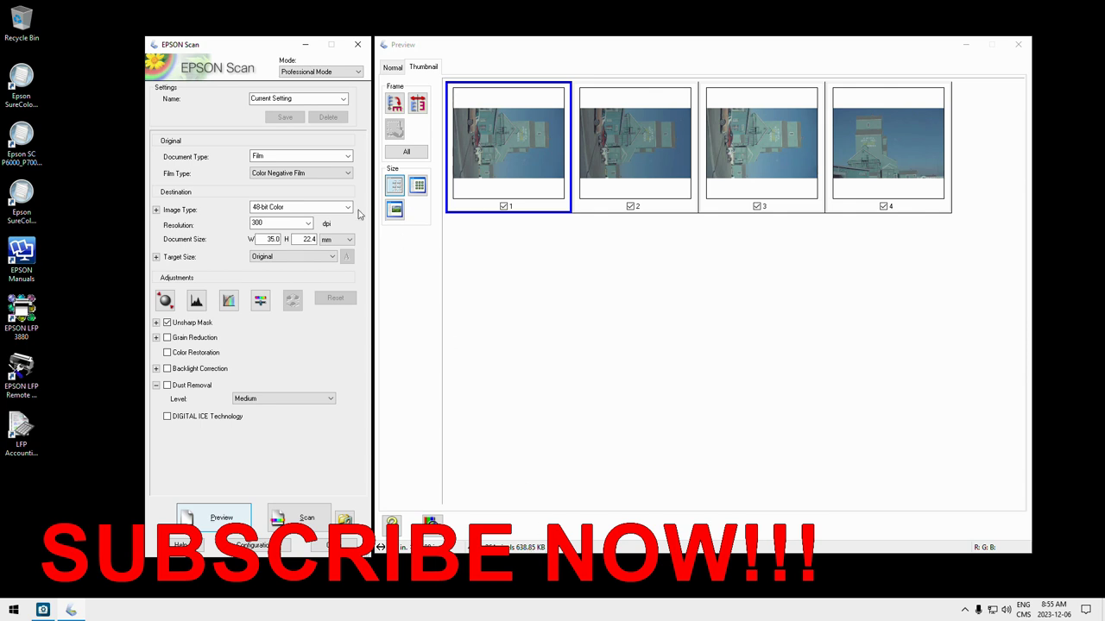
Change the scan resolution from 300 to 2400 dpi
click(308, 224)
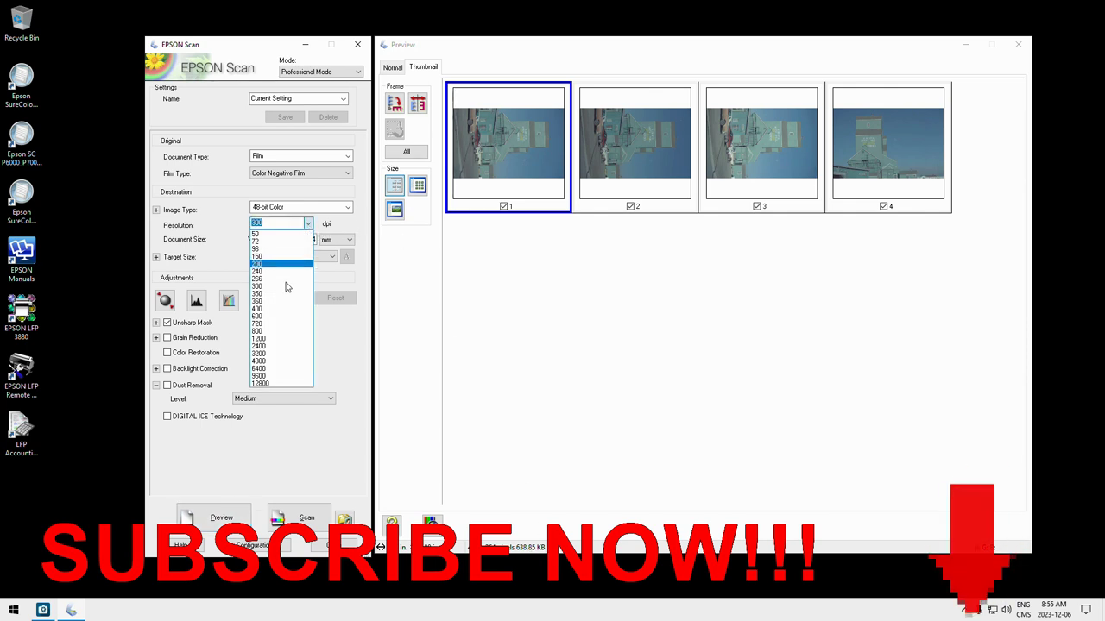
click(270, 346)
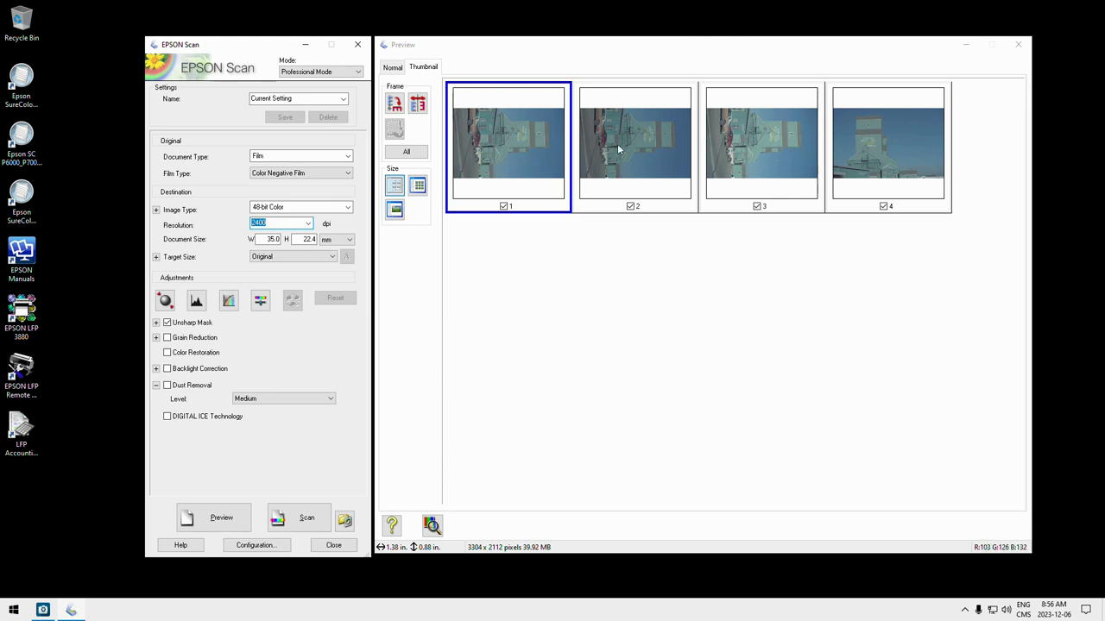
Select frame 1 and rotate it twice into upright portrait orientation
click(668, 147)
click(753, 140)
click(513, 128)
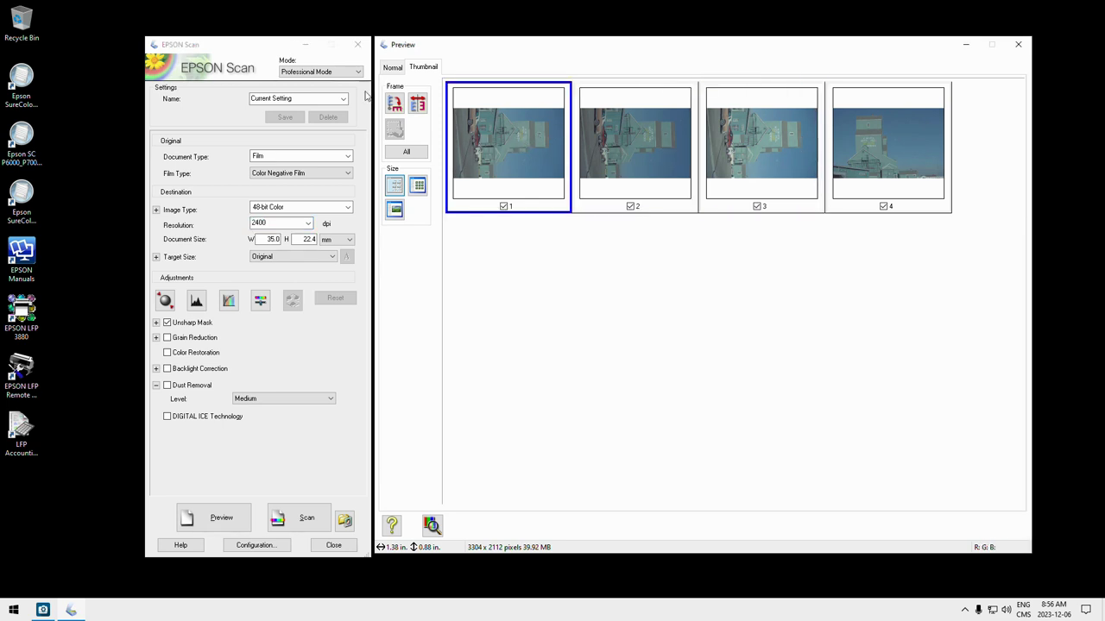
click(395, 107)
click(395, 107)
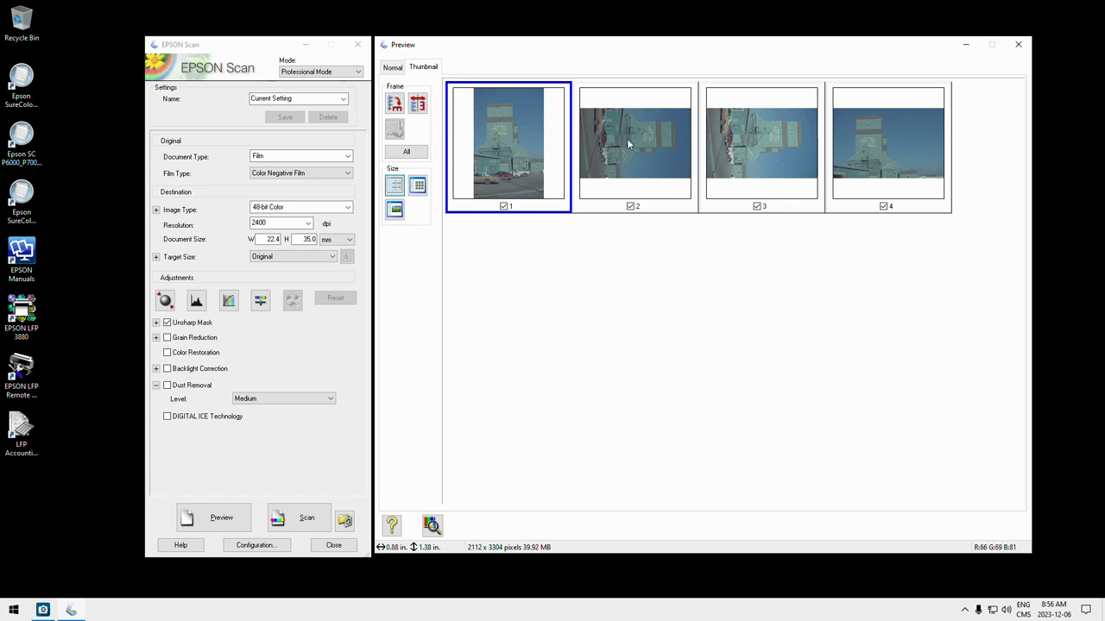
Rotate frames 2 and 3 twice into portrait, then reselect frame 1 alone
click(627, 138)
ctrl+click(763, 135)
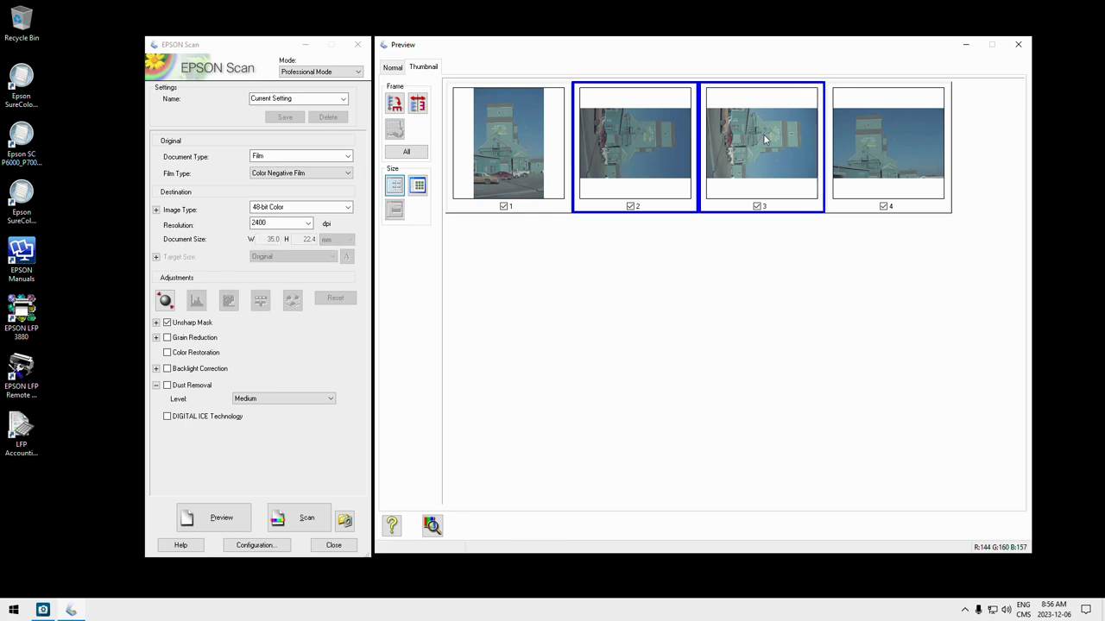
click(395, 104)
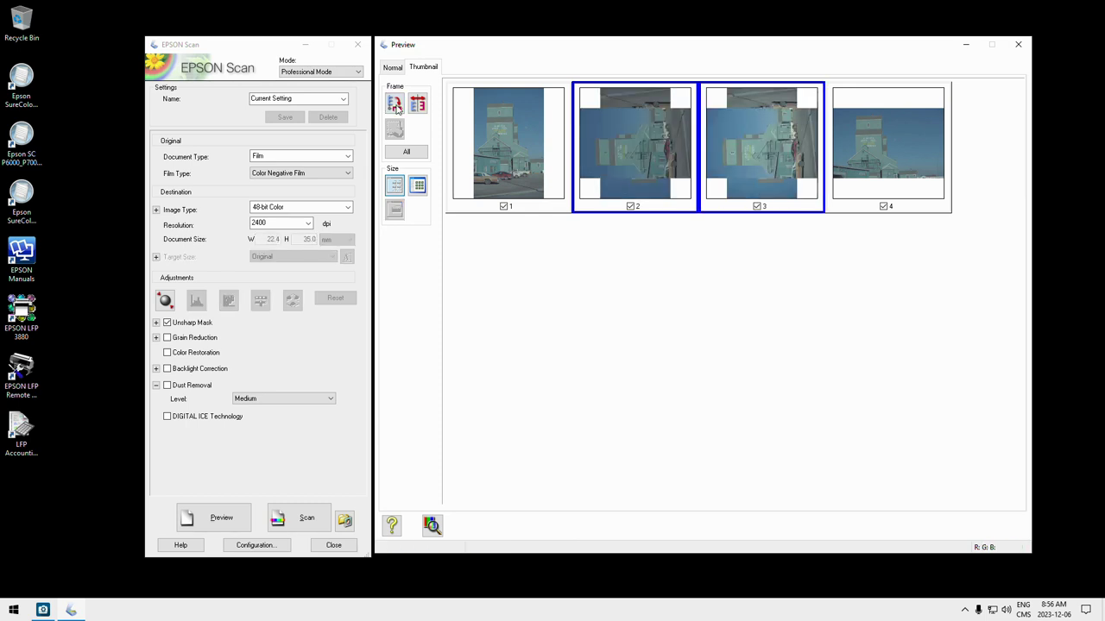
click(396, 105)
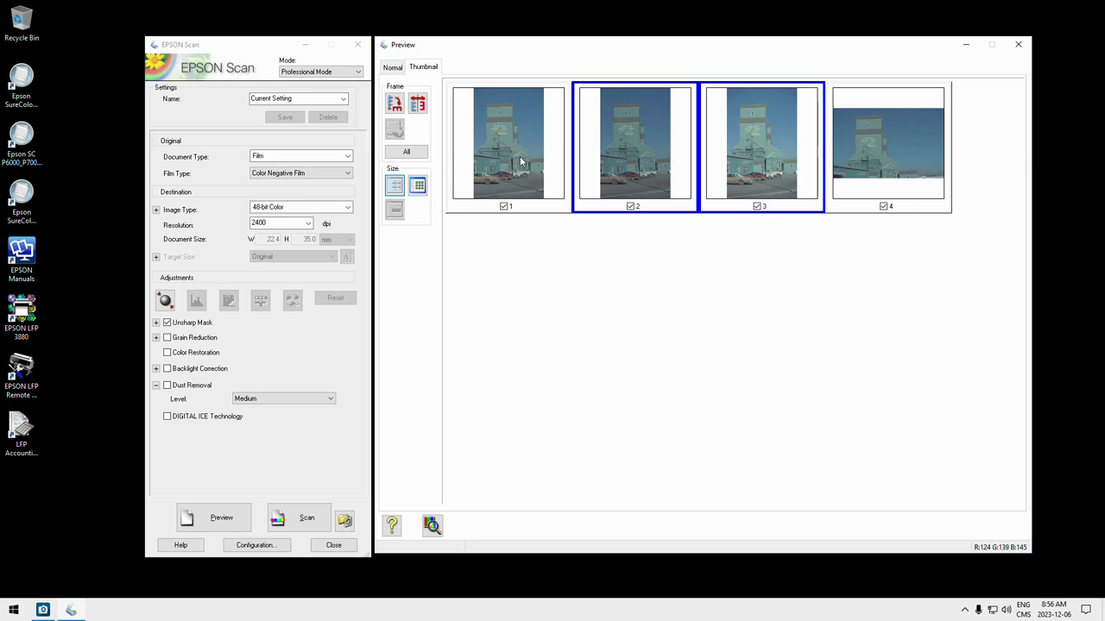
click(475, 123)
double_click(475, 123)
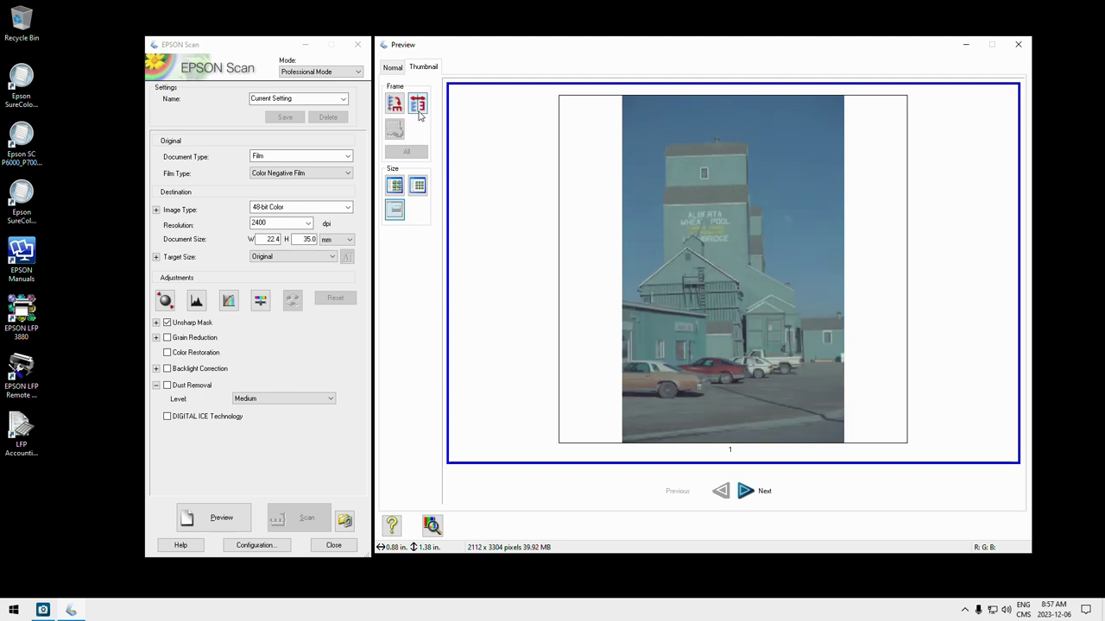
click(419, 112)
click(419, 116)
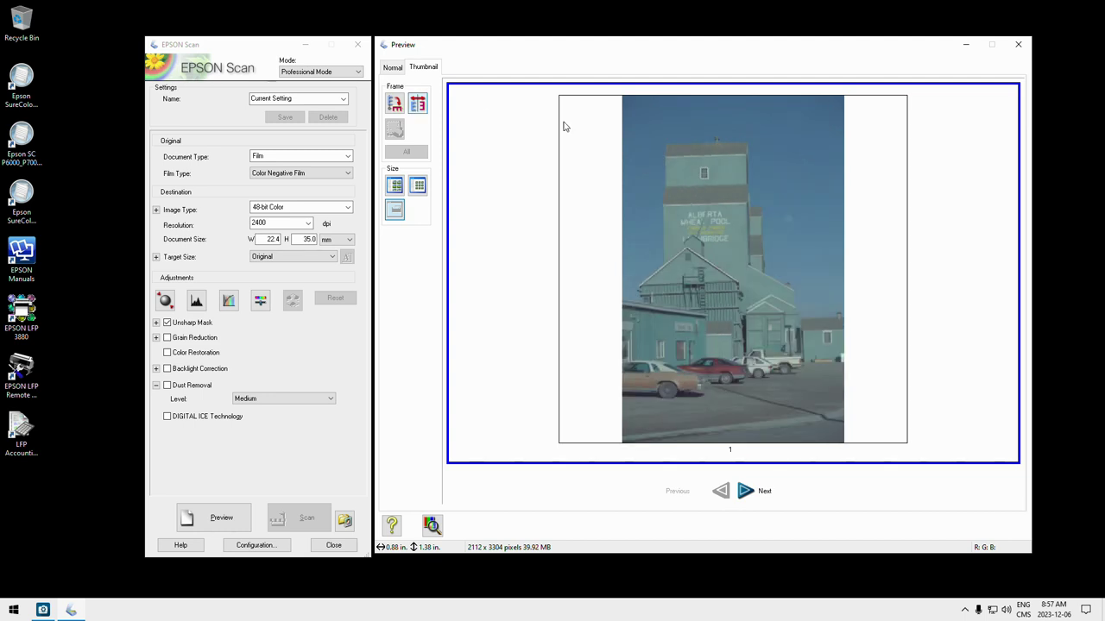
click(396, 186)
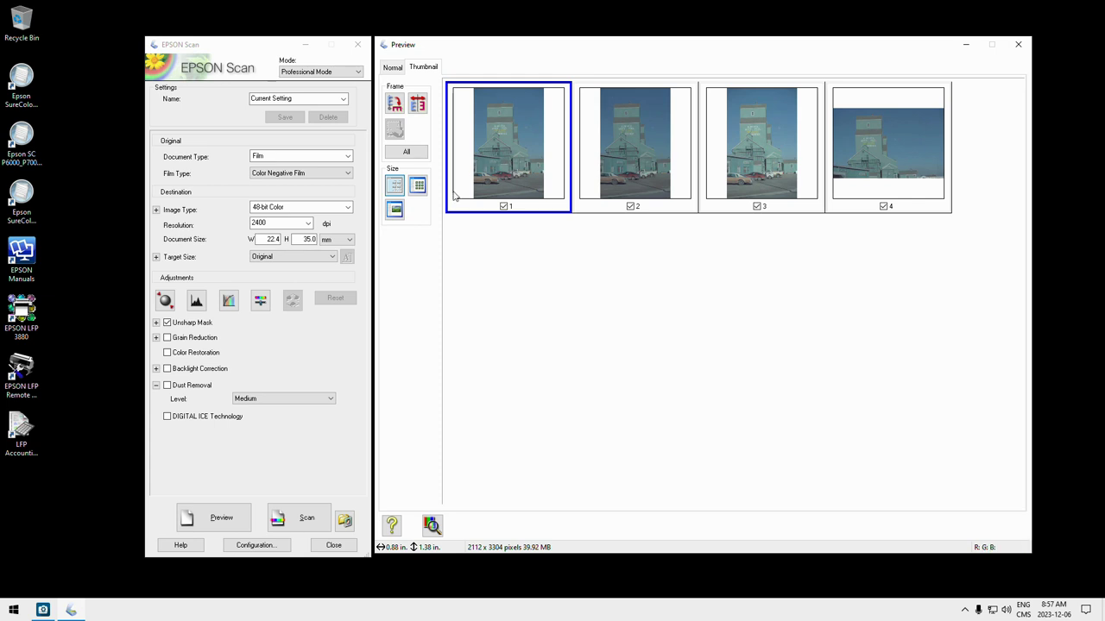
Add frames 2, 3 and 4 to the selection and turn on Color Restoration
ctrl+click(633, 154)
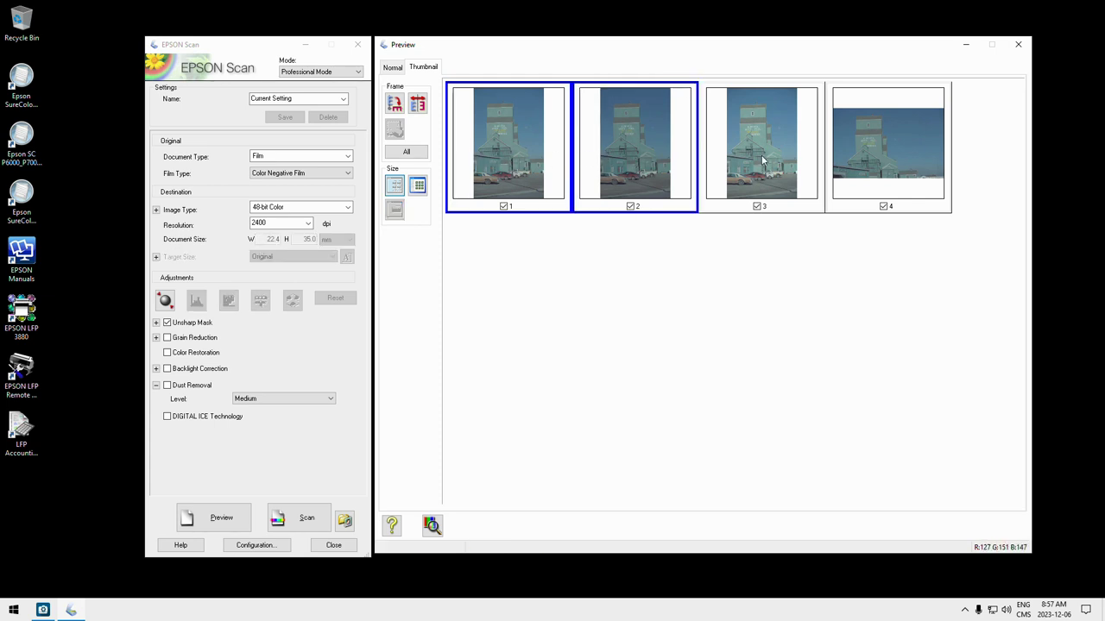
ctrl+click(761, 154)
ctrl+click(872, 148)
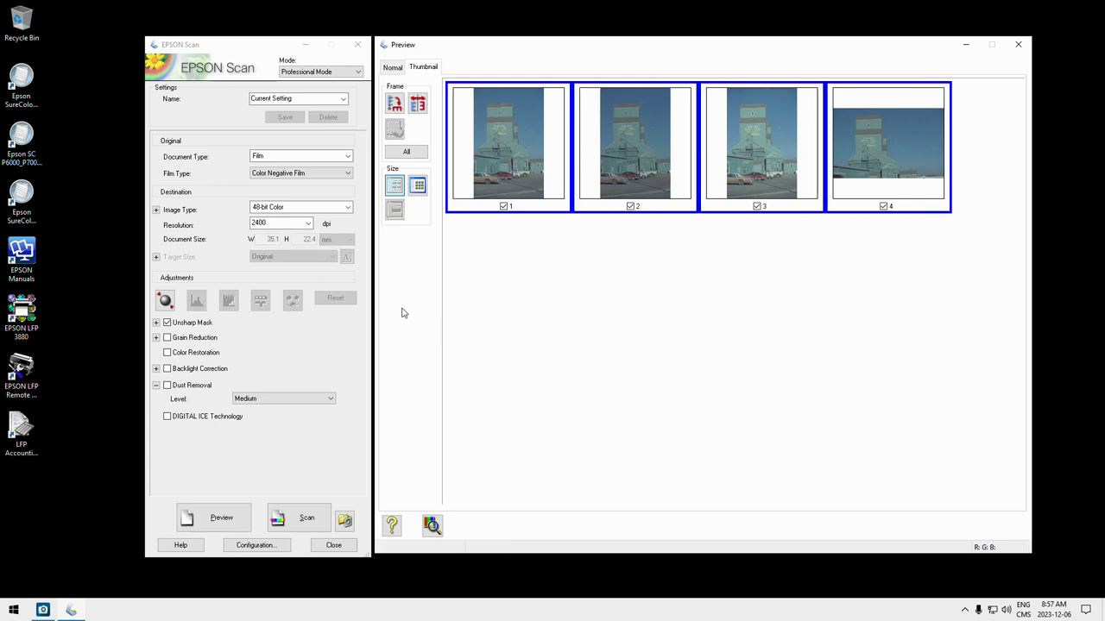
click(167, 353)
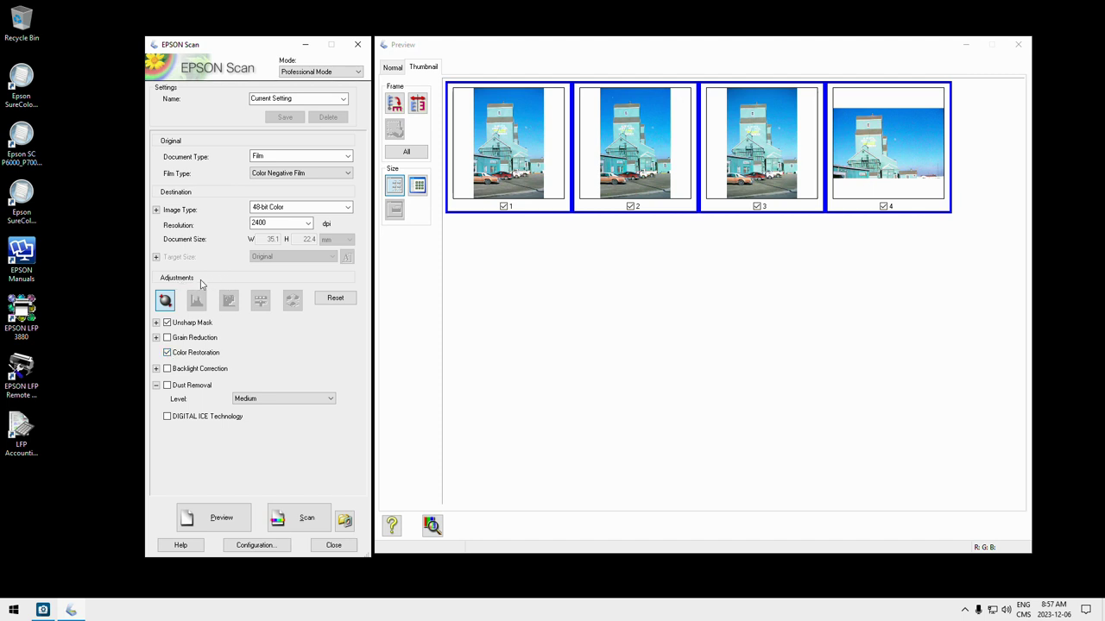
Keep the Unsharp Mask level at Medium, then collapse the Unsharp Mask and Grain Reduction options
click(156, 322)
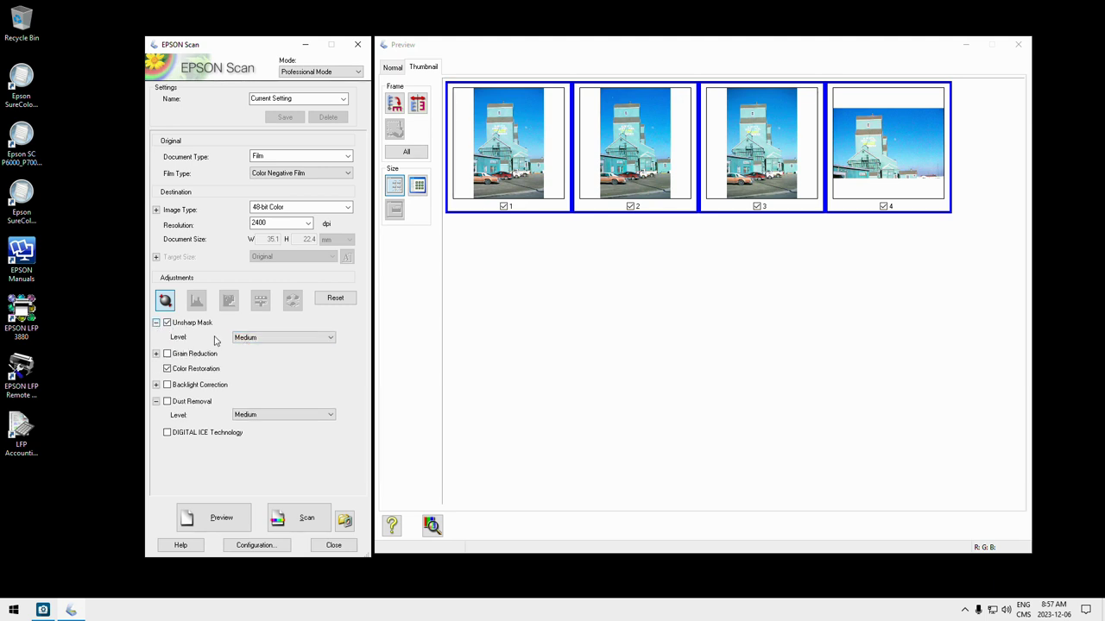
click(329, 340)
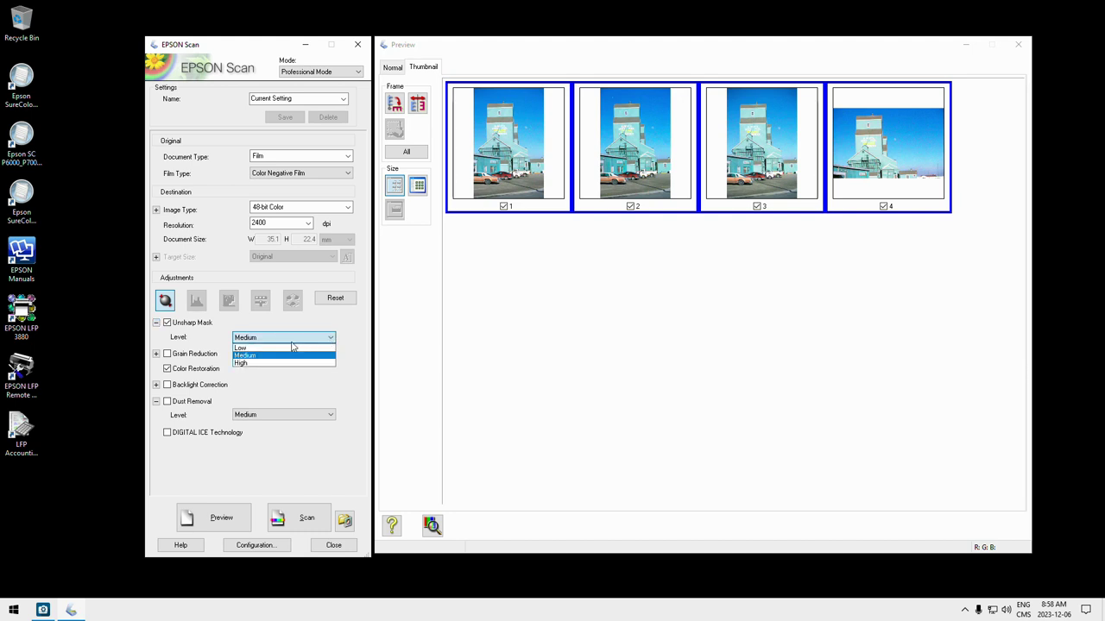
click(254, 356)
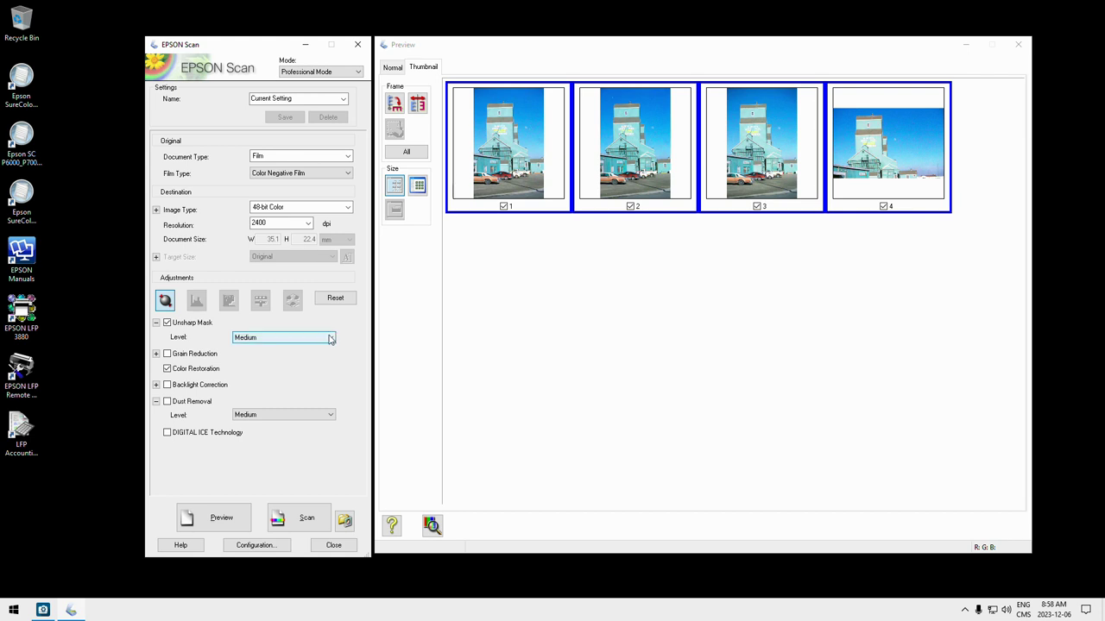
click(333, 337)
click(263, 355)
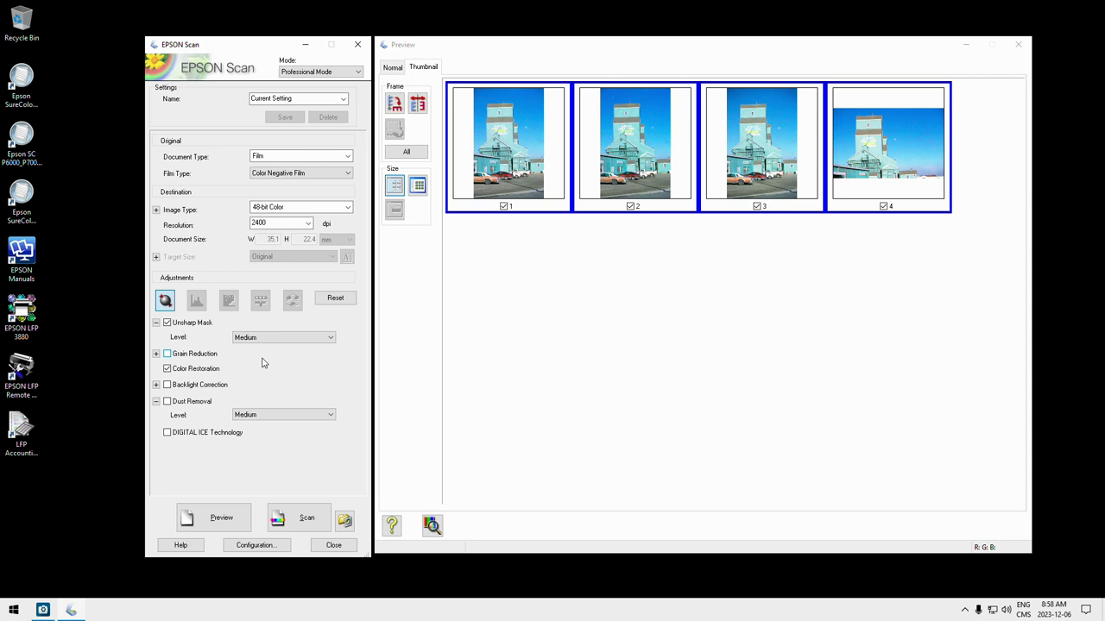
click(157, 323)
click(155, 338)
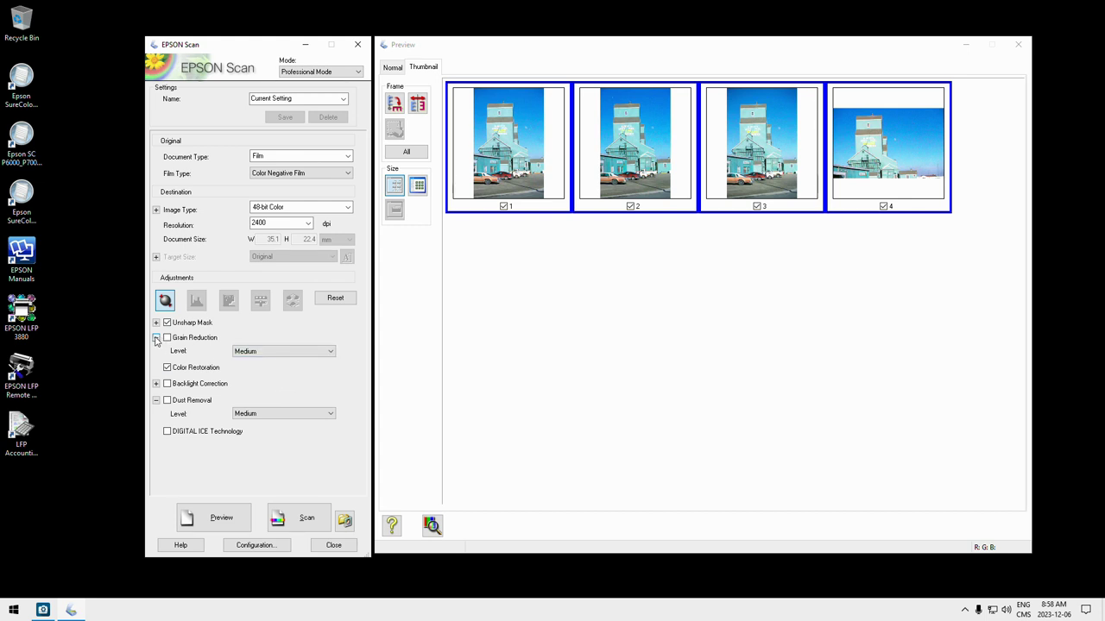
click(156, 339)
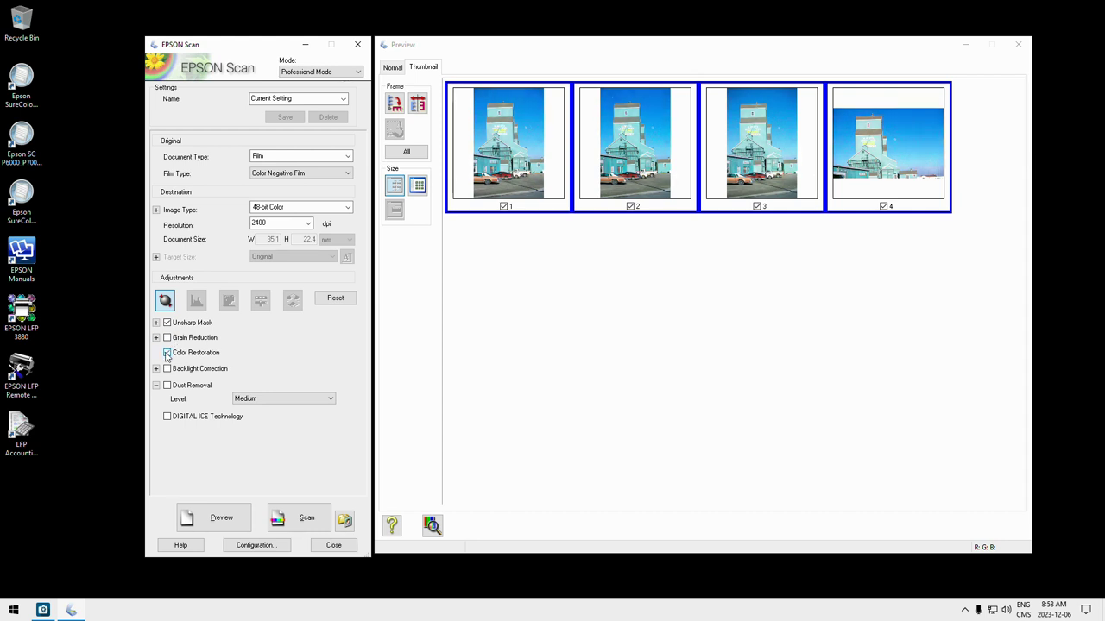
Turn on Color Restoration, single out frame 1, and leave Backlight Correction off
click(167, 353)
click(539, 172)
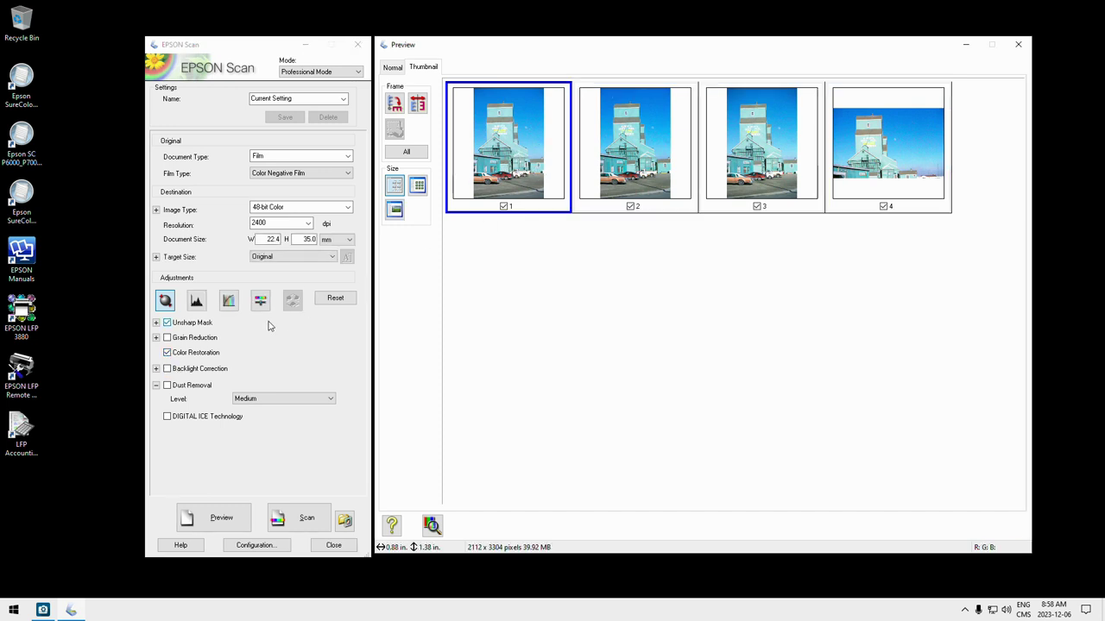
click(168, 369)
click(168, 370)
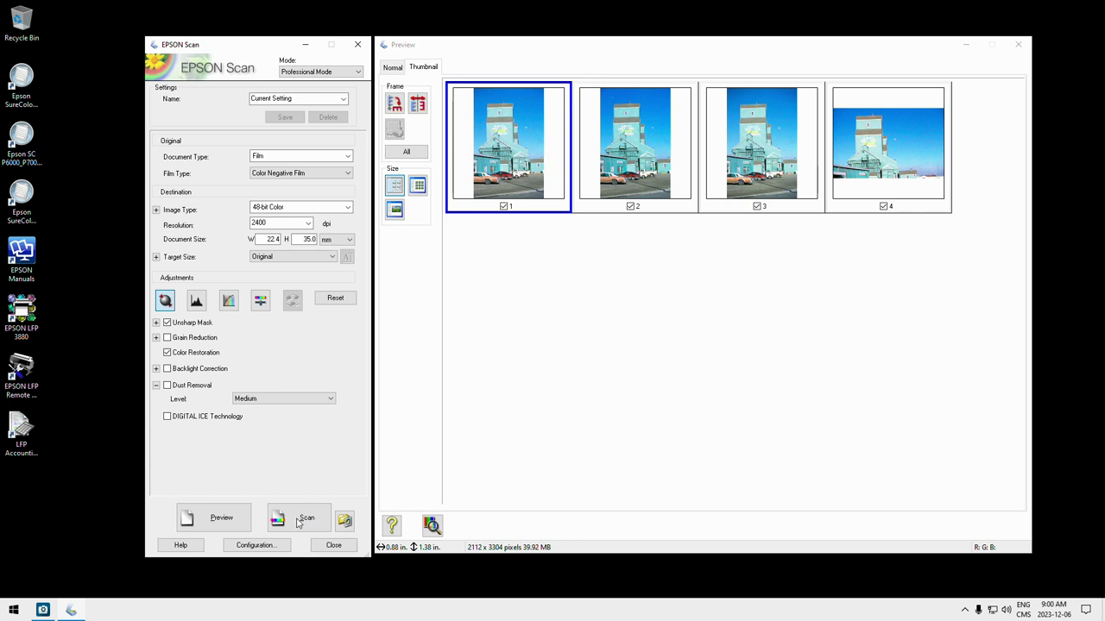
Start the final scan of the four marked film frames at 2400 dpi
click(298, 522)
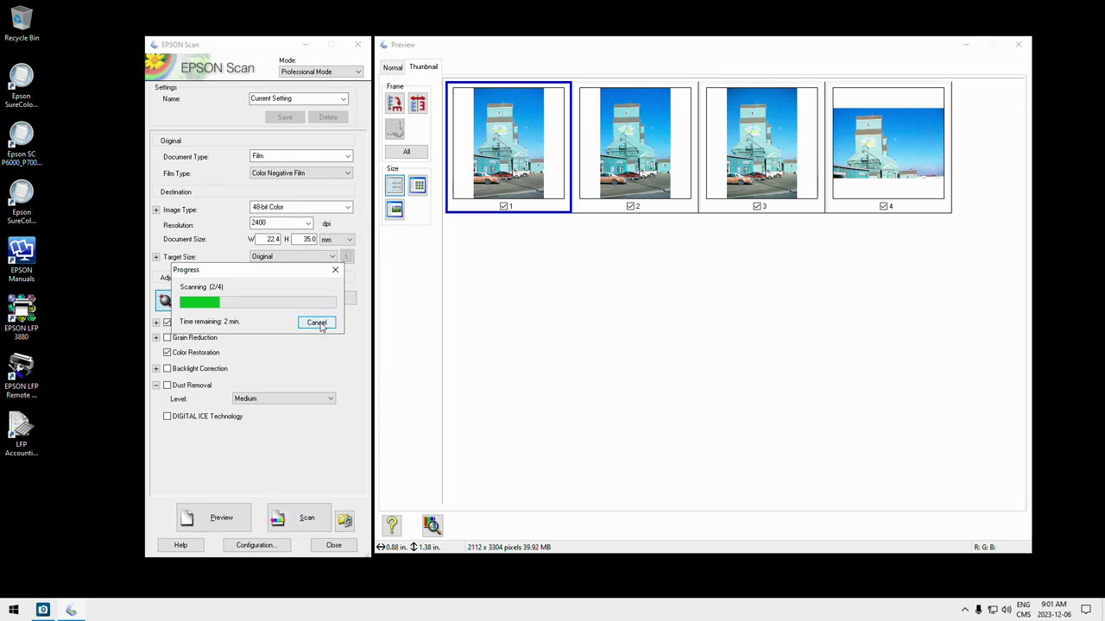
Cancel the remaining scans and switch to the Normal full-strip preview
click(317, 323)
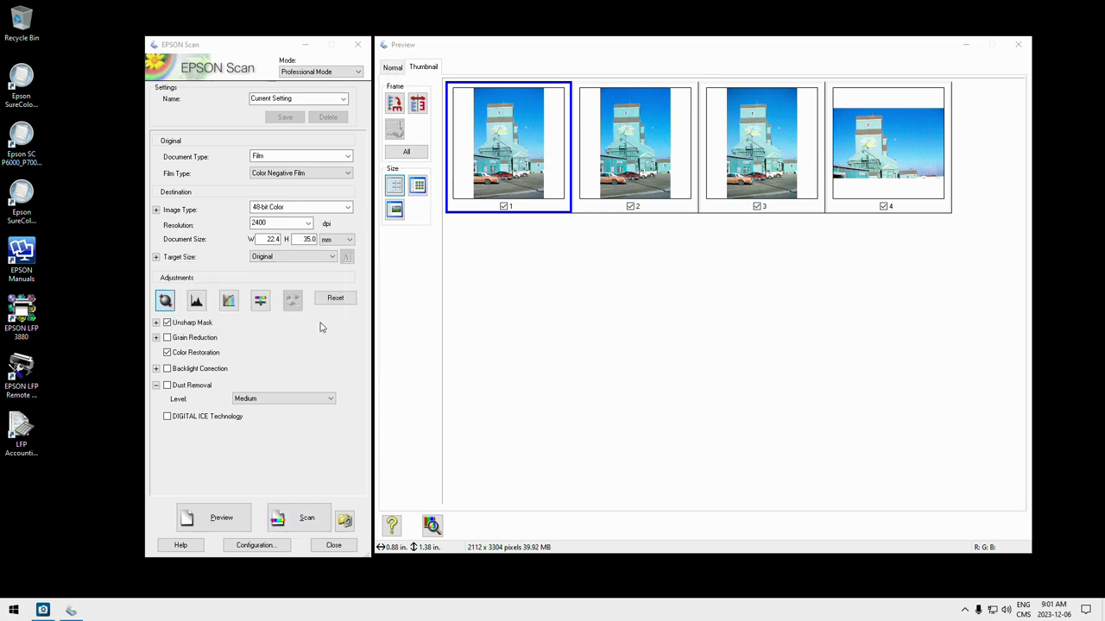
click(395, 71)
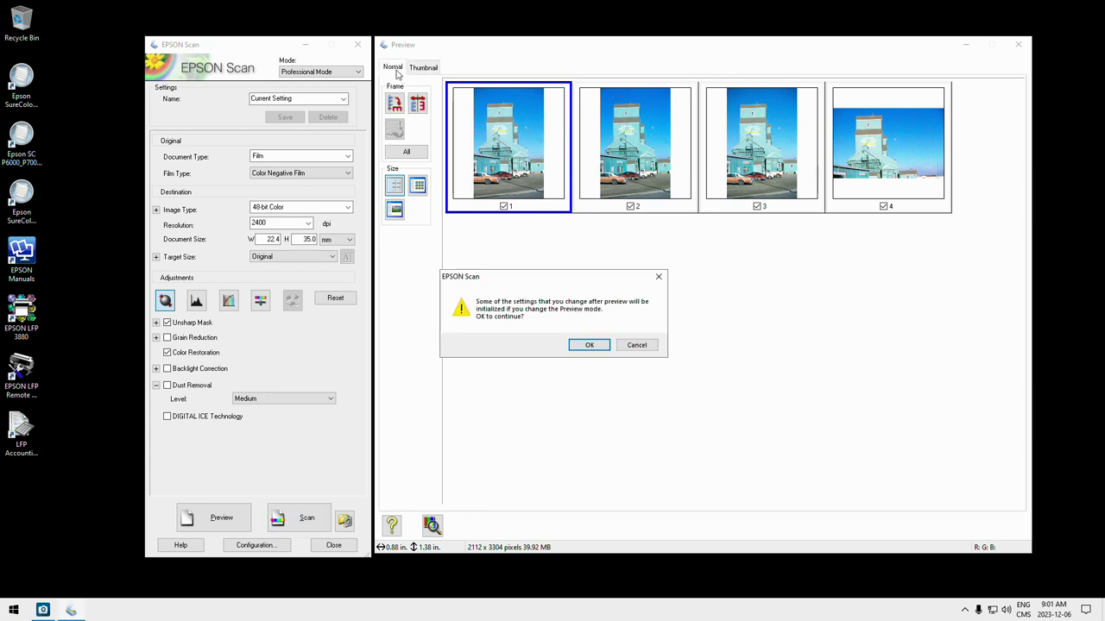
click(587, 345)
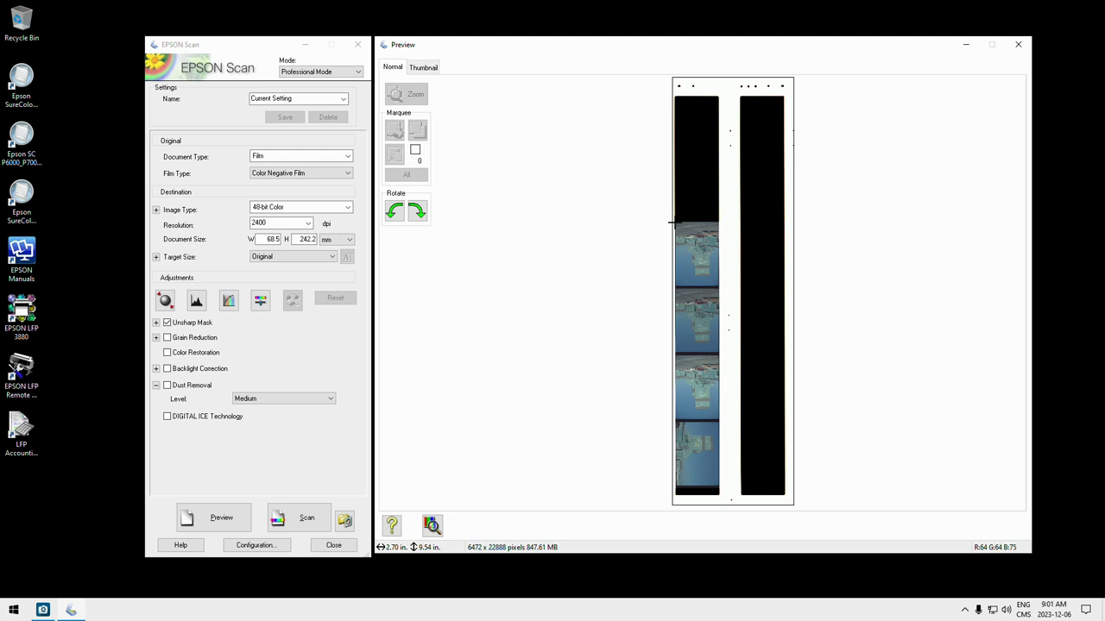
Draw a scan marquee around one frame, duplicate it onto the next, then select All marquees
drag(671, 223, 716, 283)
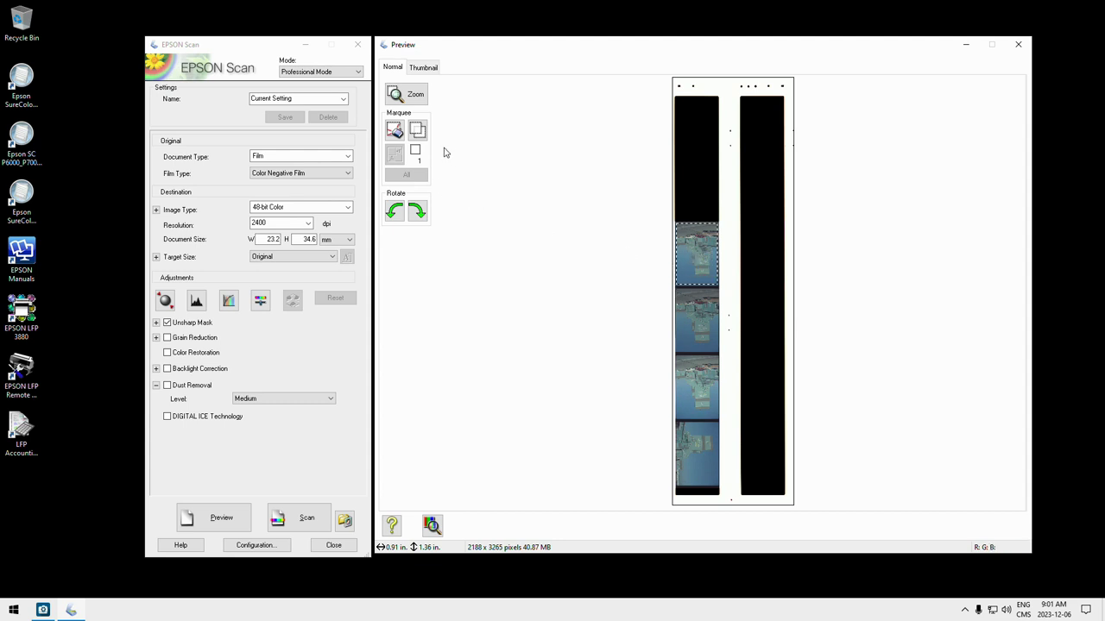
click(417, 130)
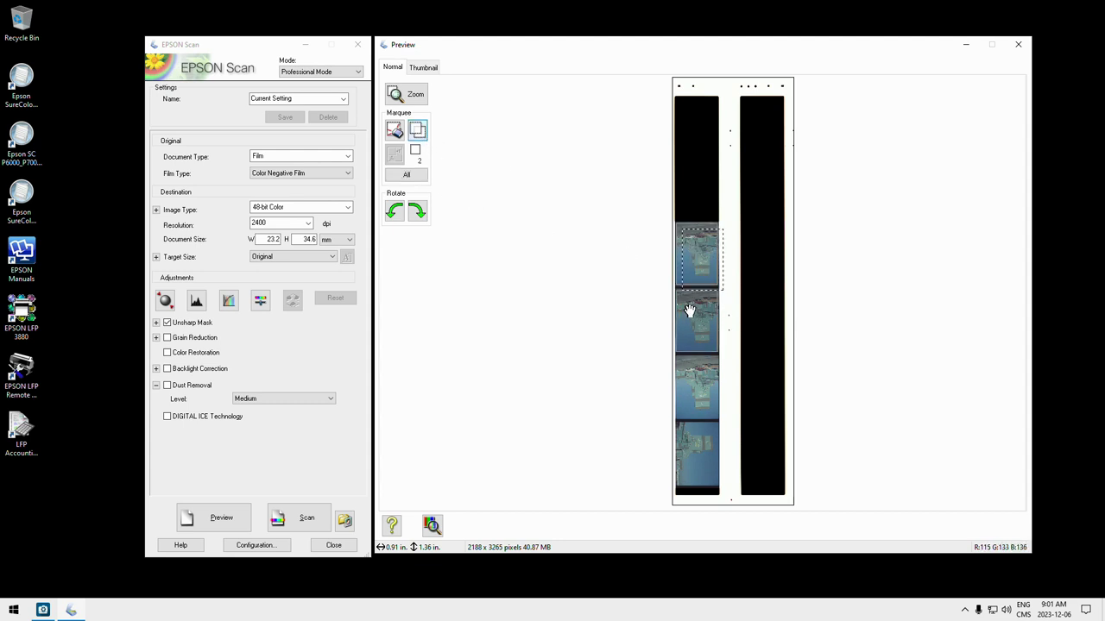
click(690, 310)
click(417, 129)
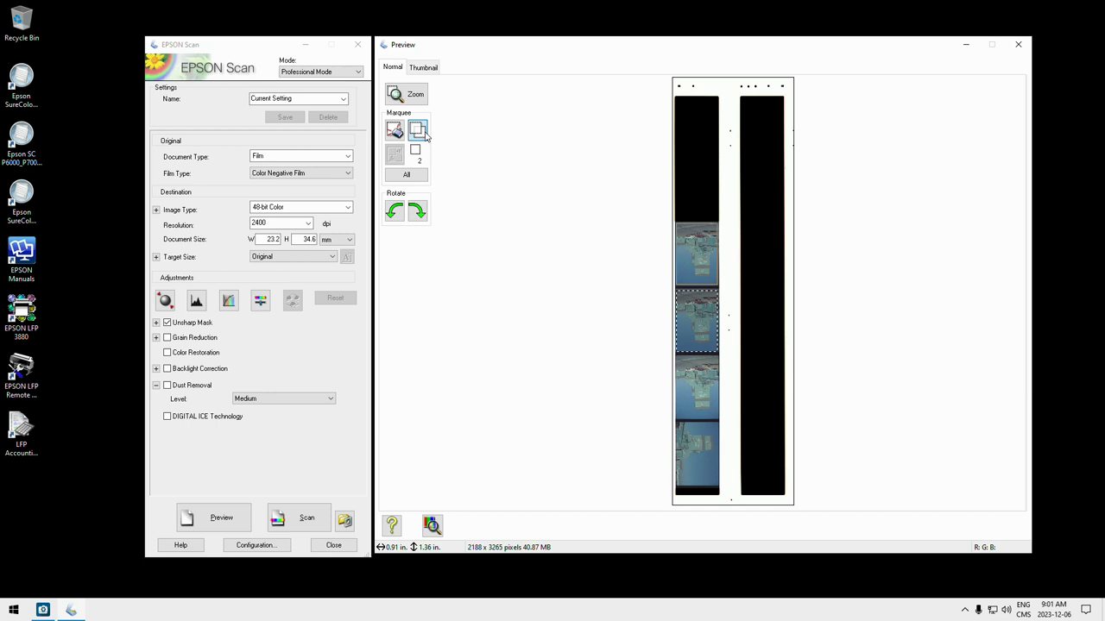
click(689, 389)
click(396, 134)
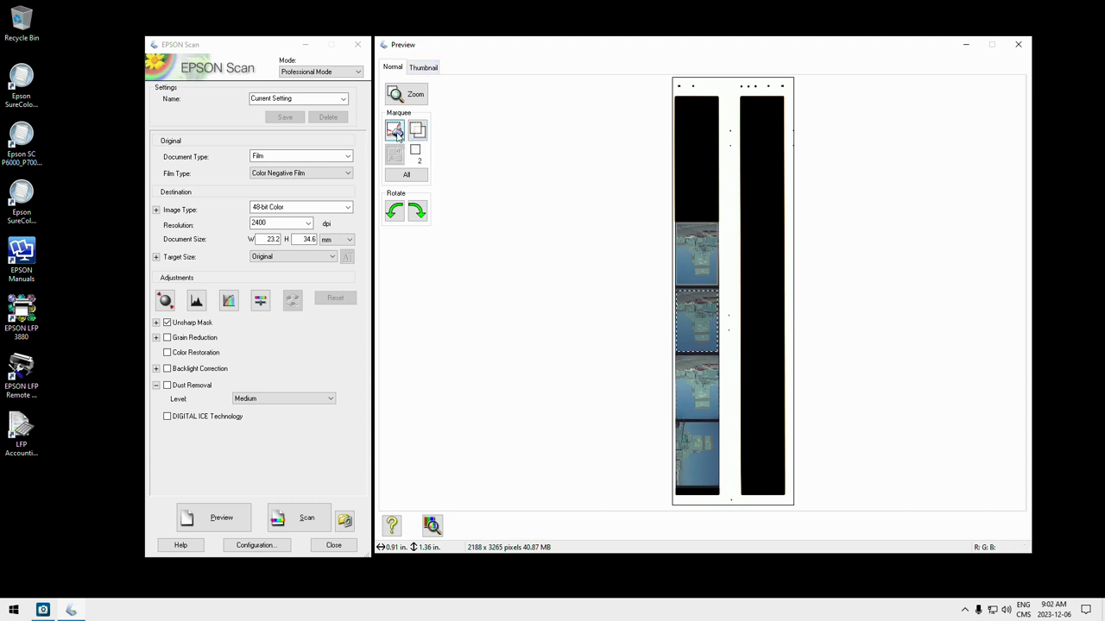
click(420, 177)
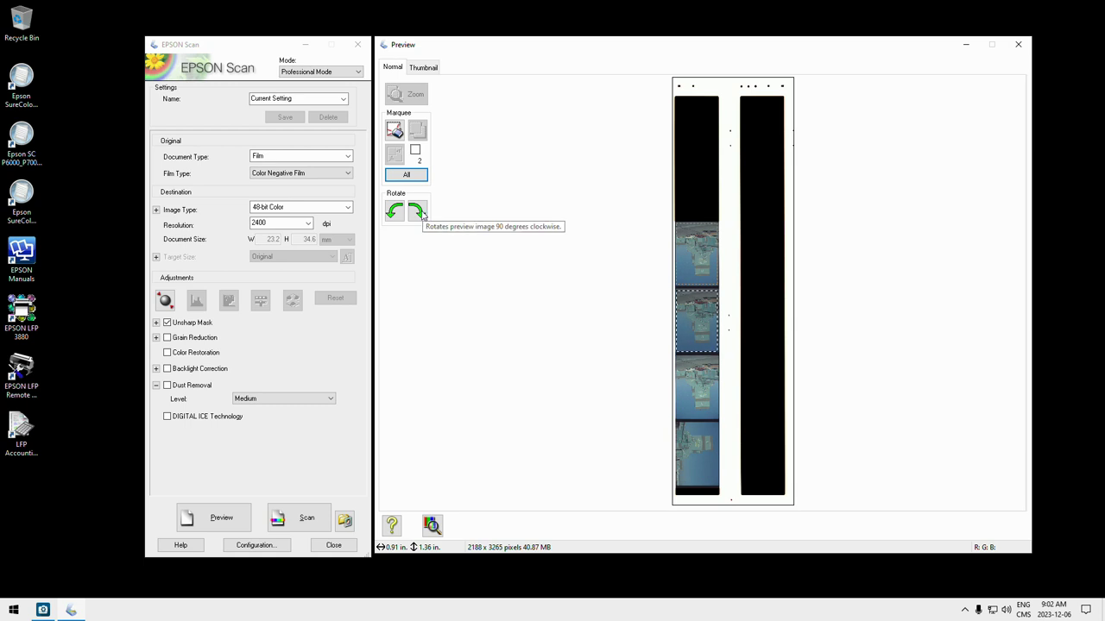
Rotate the film-strip preview 180 degrees, then confirm switching back to the four frame thumbnails
click(422, 215)
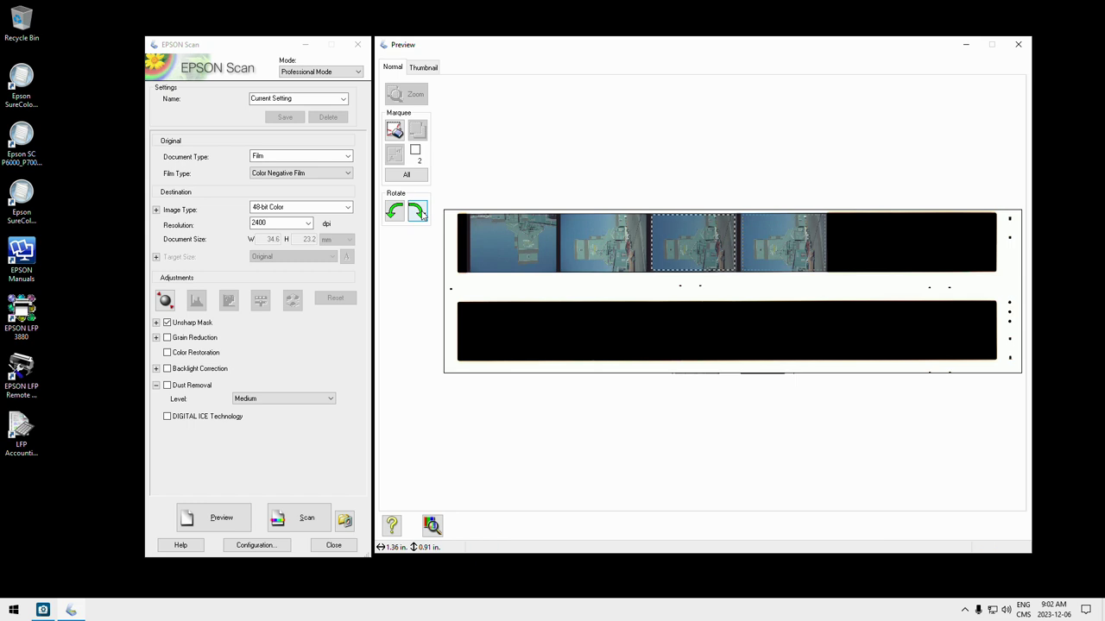
click(420, 213)
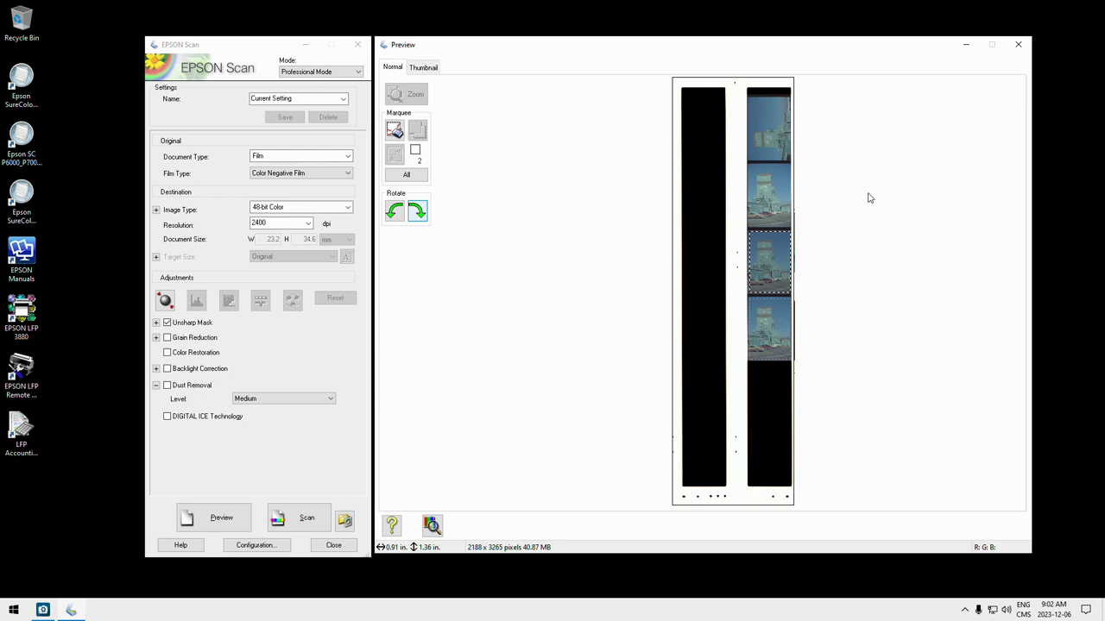
click(422, 67)
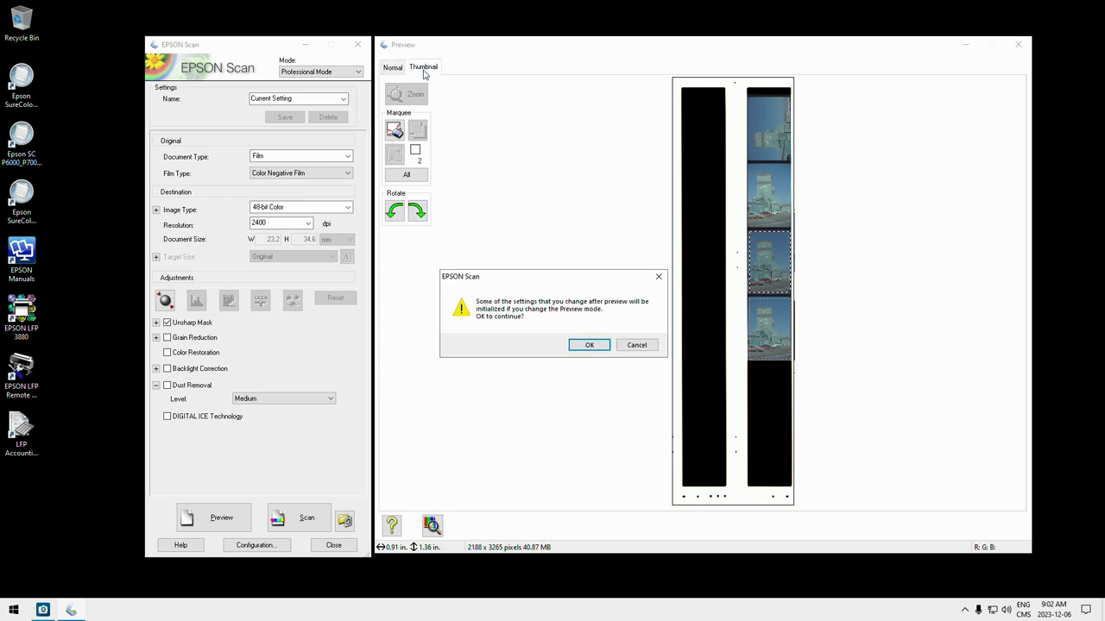
click(593, 345)
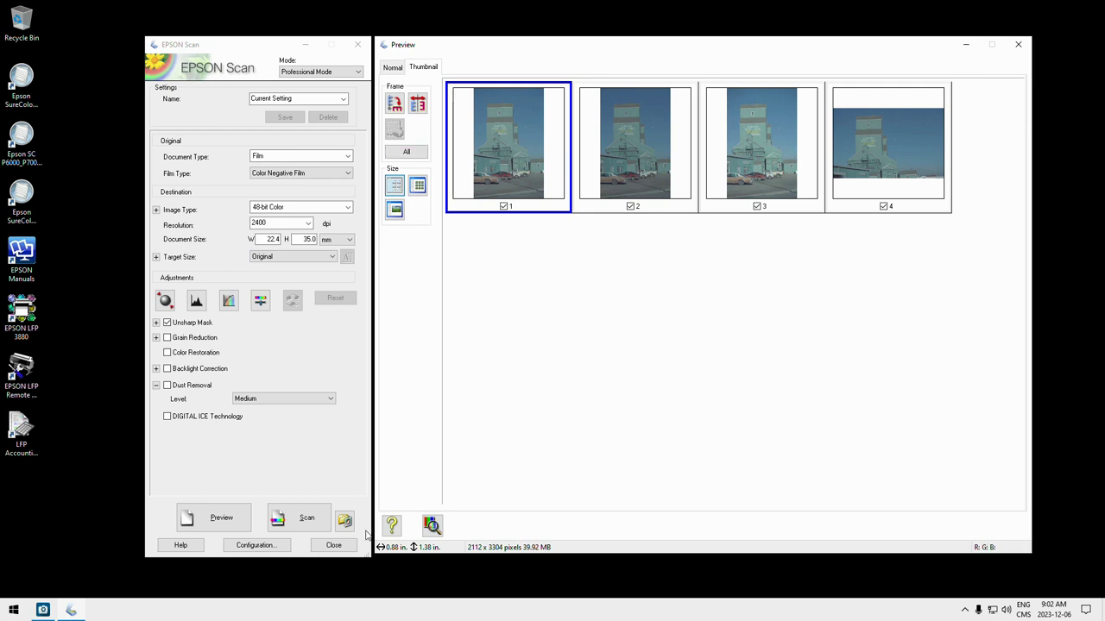
In ACDSee, open img613 from the Pictures folder in View mode
click(42, 610)
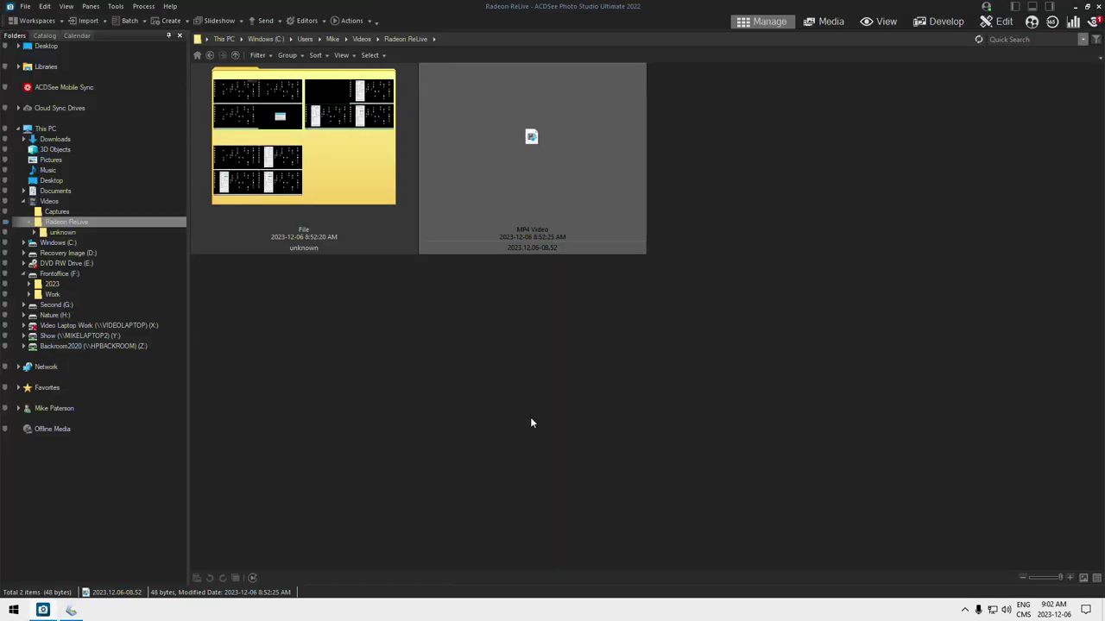
click(52, 160)
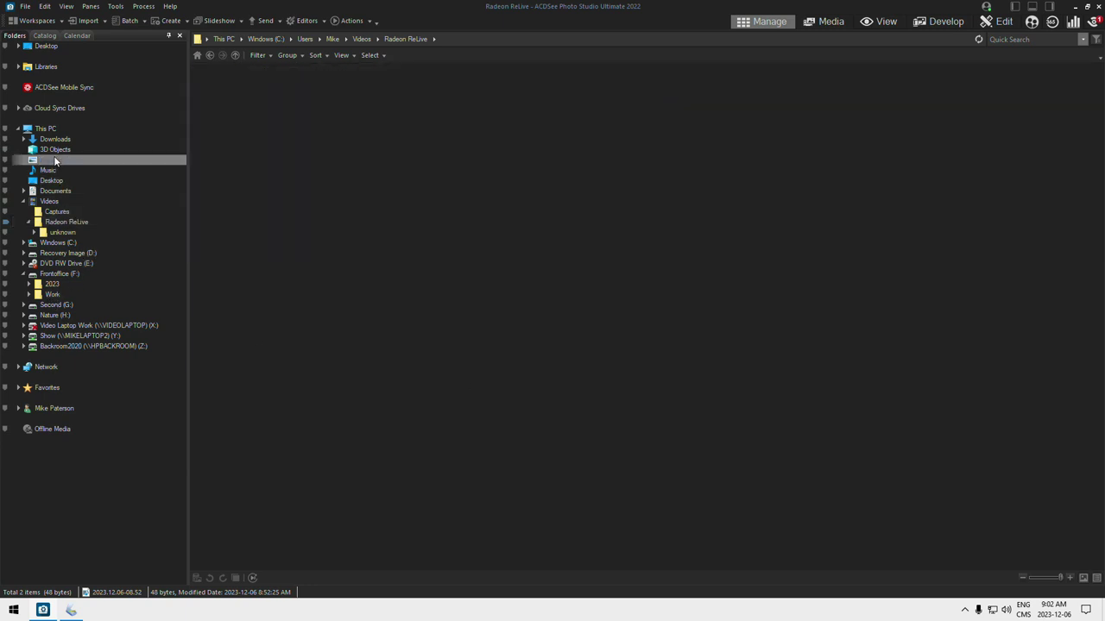
click(298, 140)
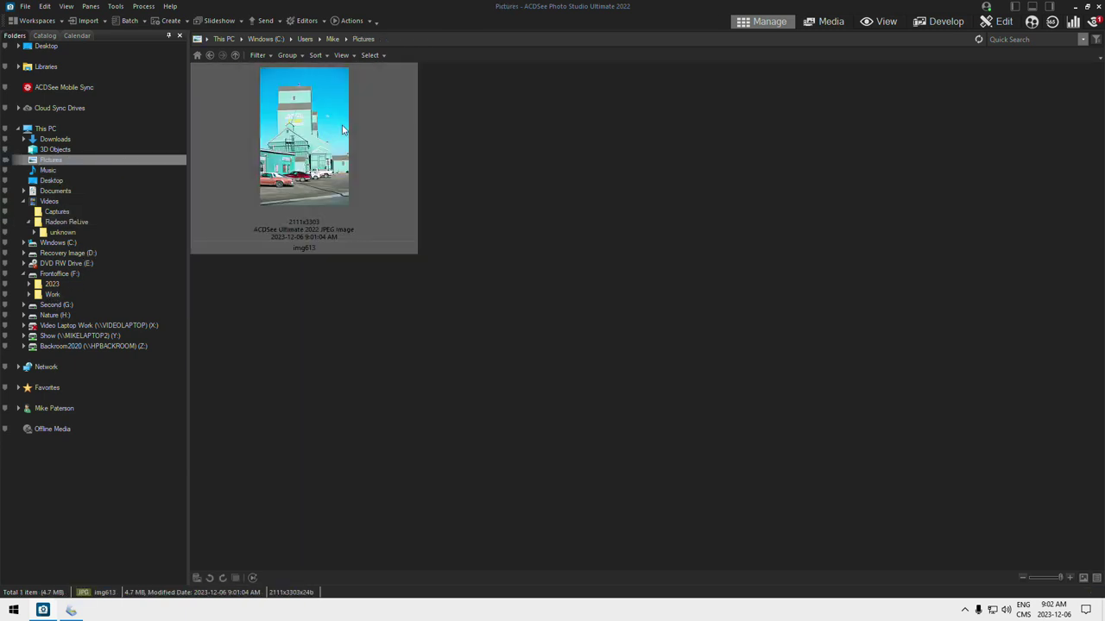
double_click(298, 139)
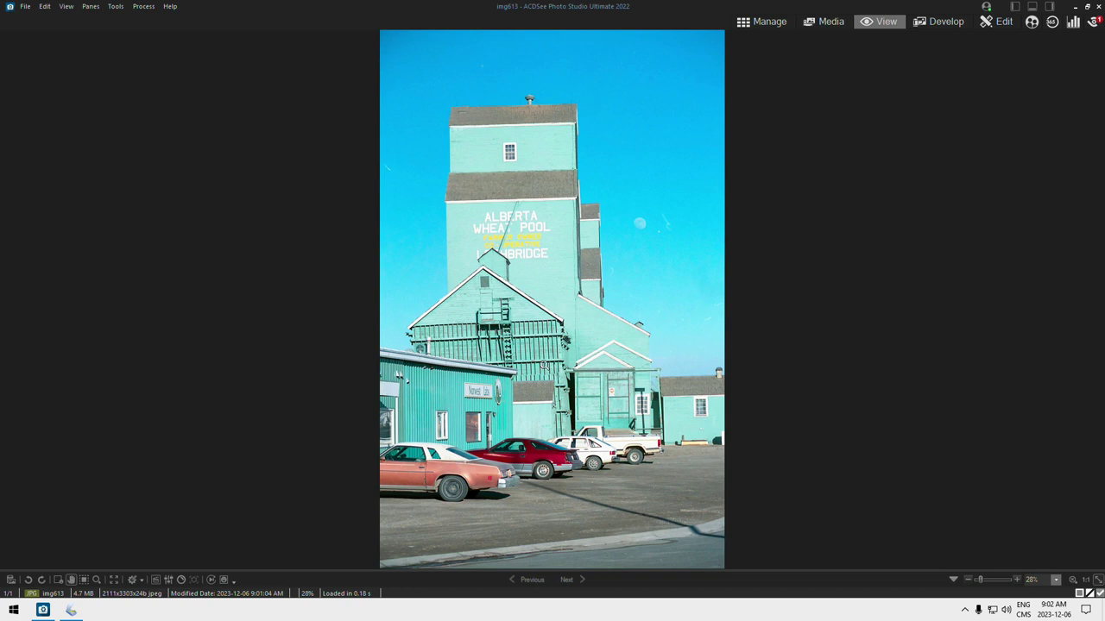
Bring the Epson Scan windows back to the front from the taskbar
click(71, 610)
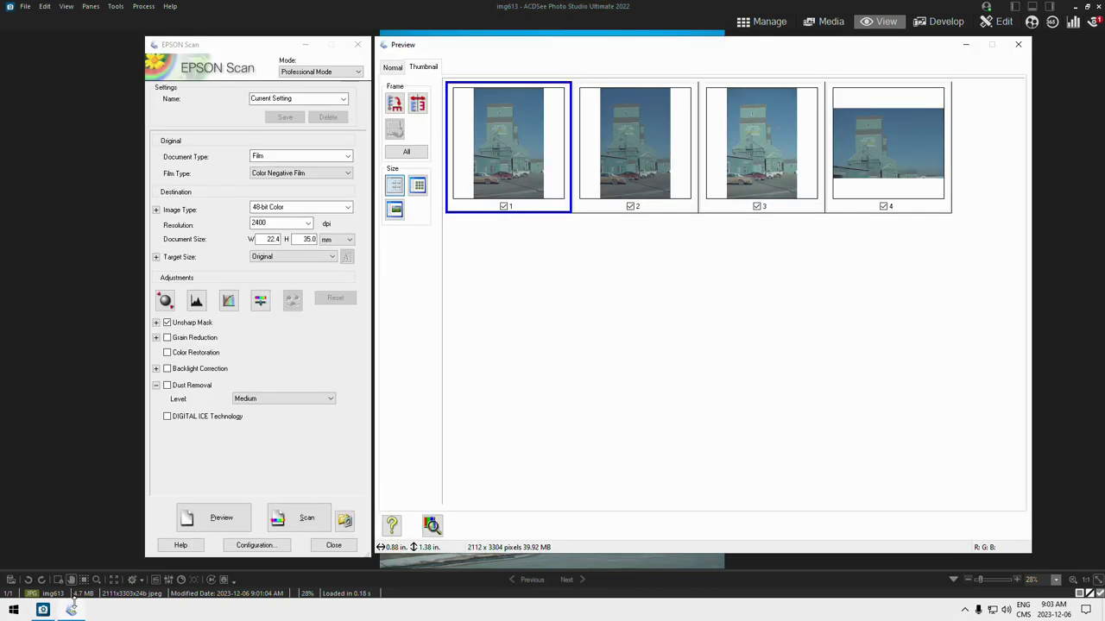